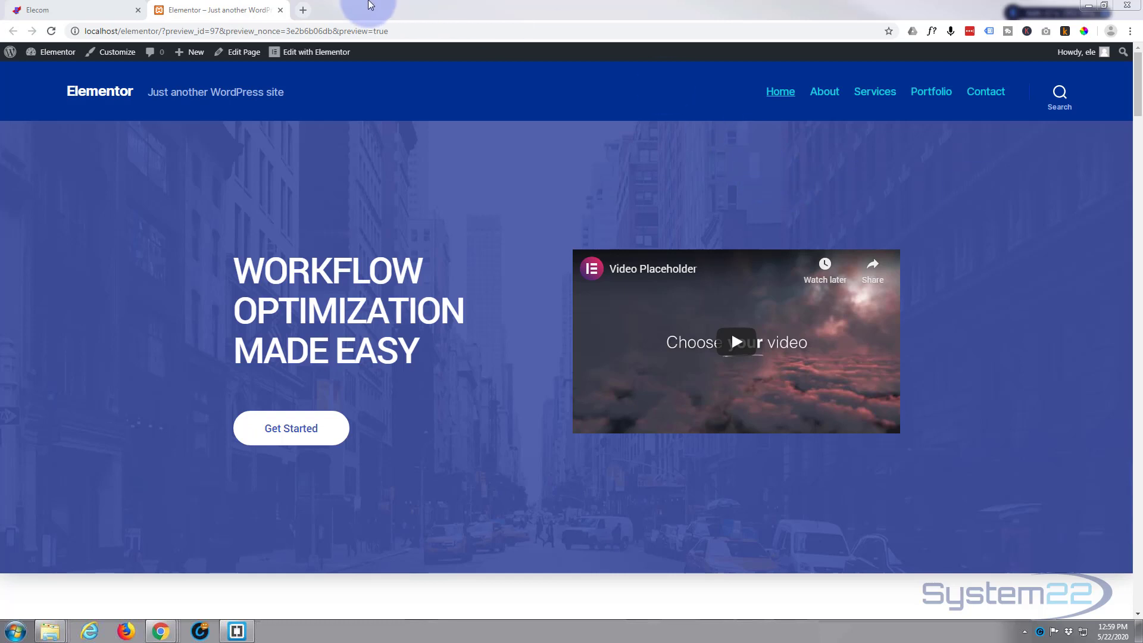
Switch to the Elecom store site and browse its home page down and back up
click(98, 12)
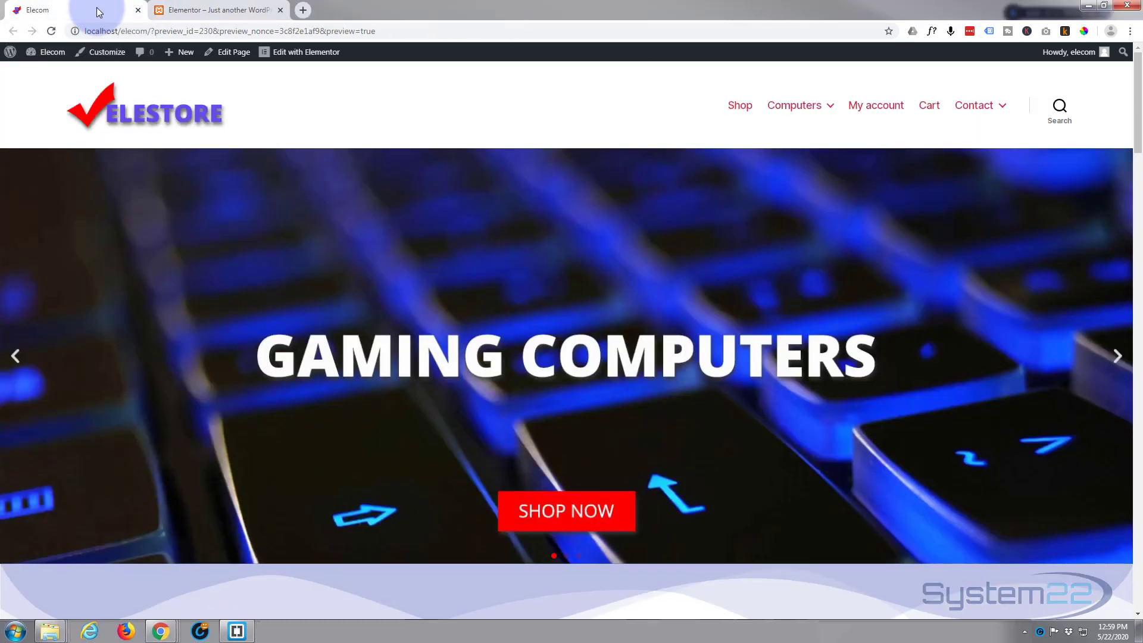
scroll(395, 280, down, 6)
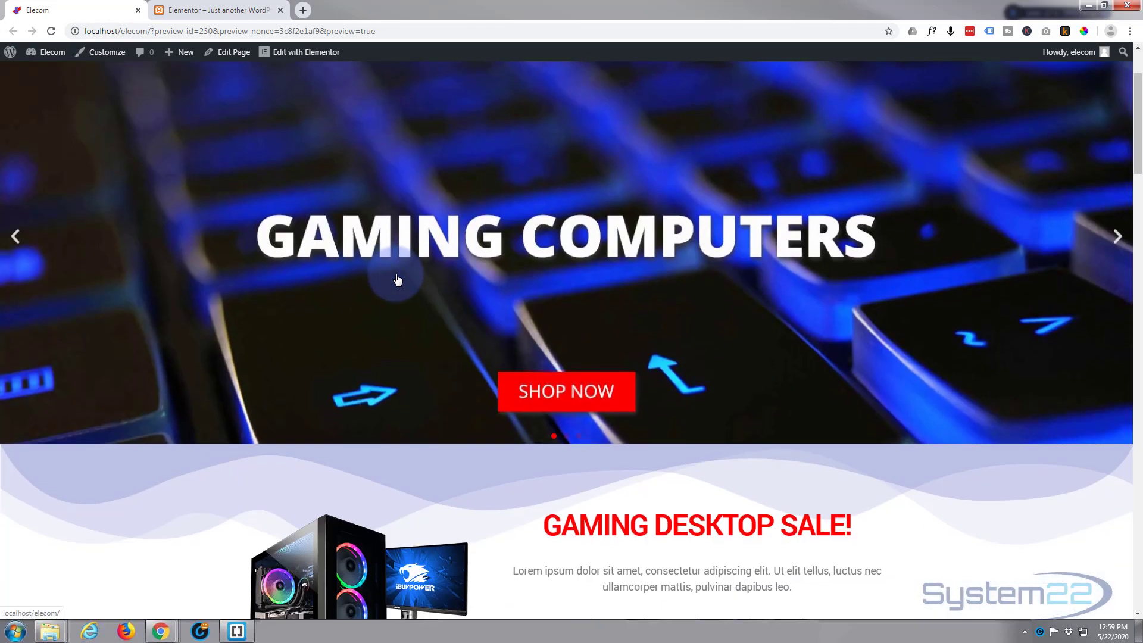
scroll(398, 280, down, 13)
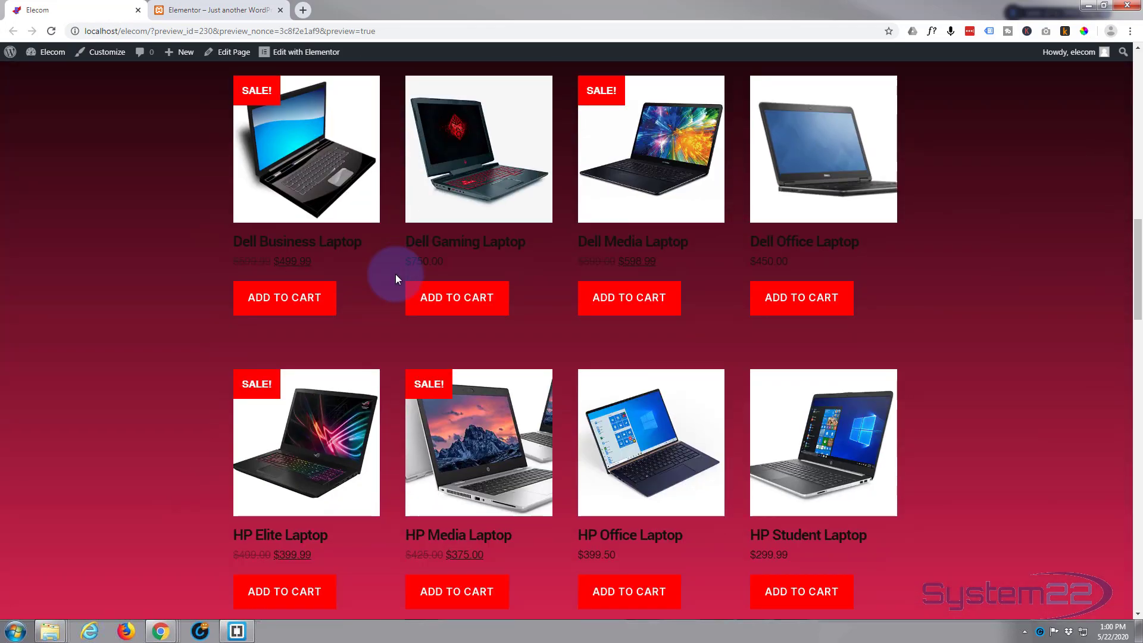
scroll(395, 274, down, 13)
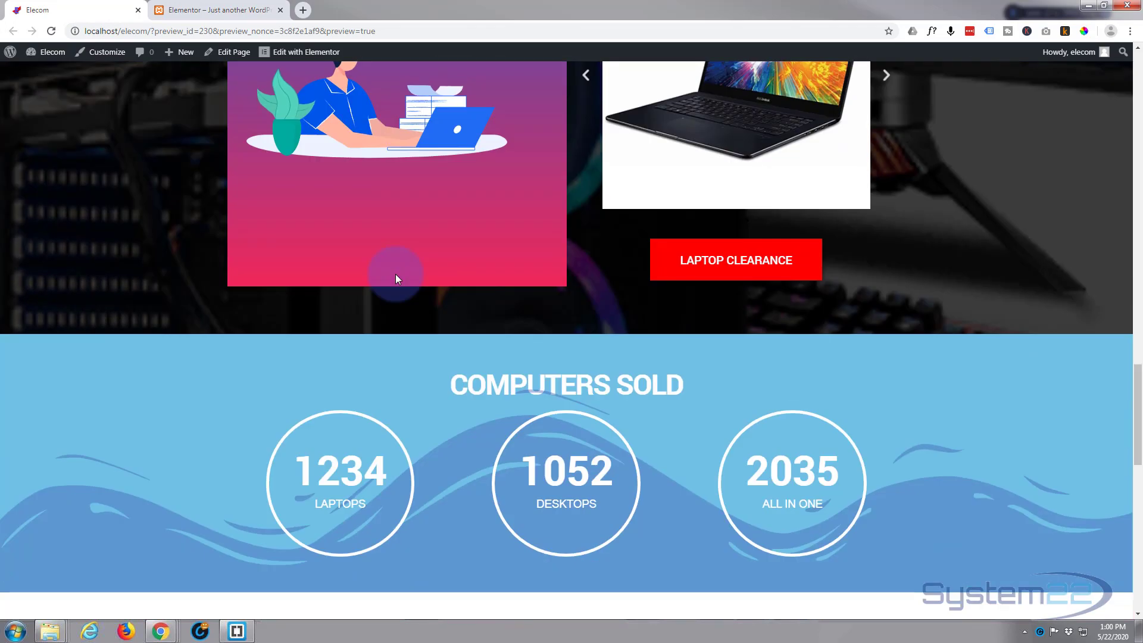
scroll(395, 274, down, 5)
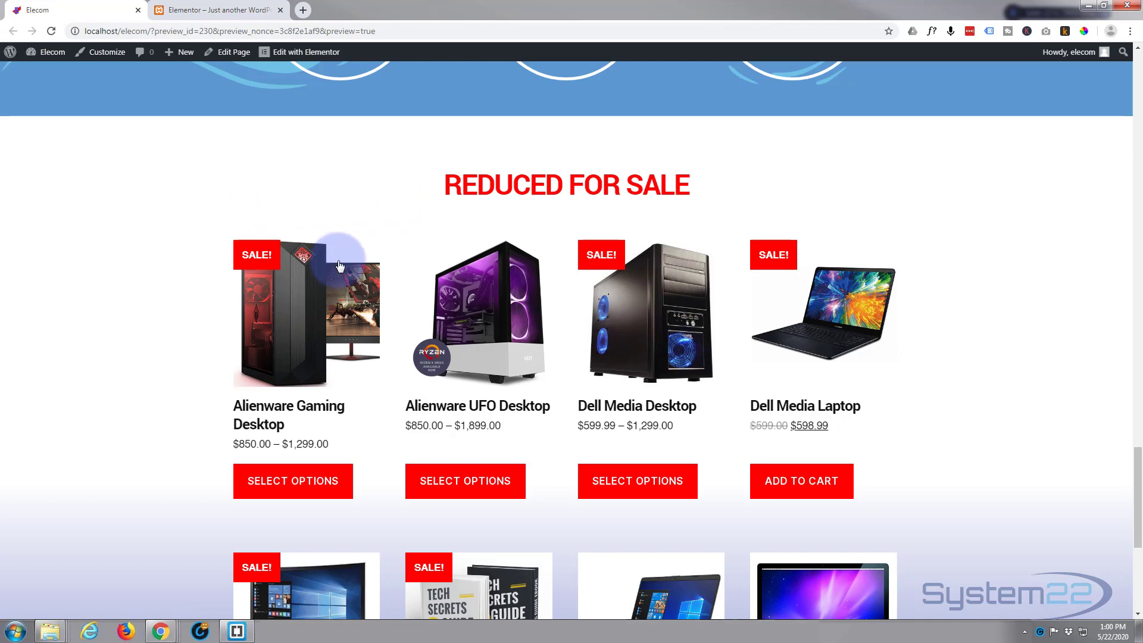
scroll(424, 274, up, 2)
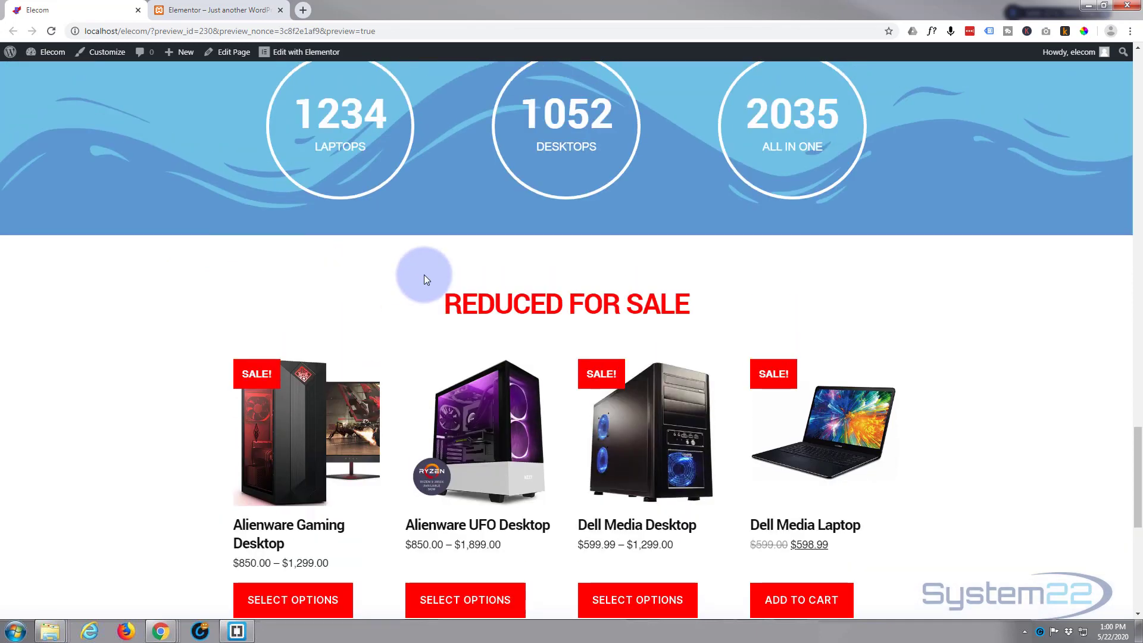
scroll(423, 275, up, 2)
scroll(419, 271, up, 8)
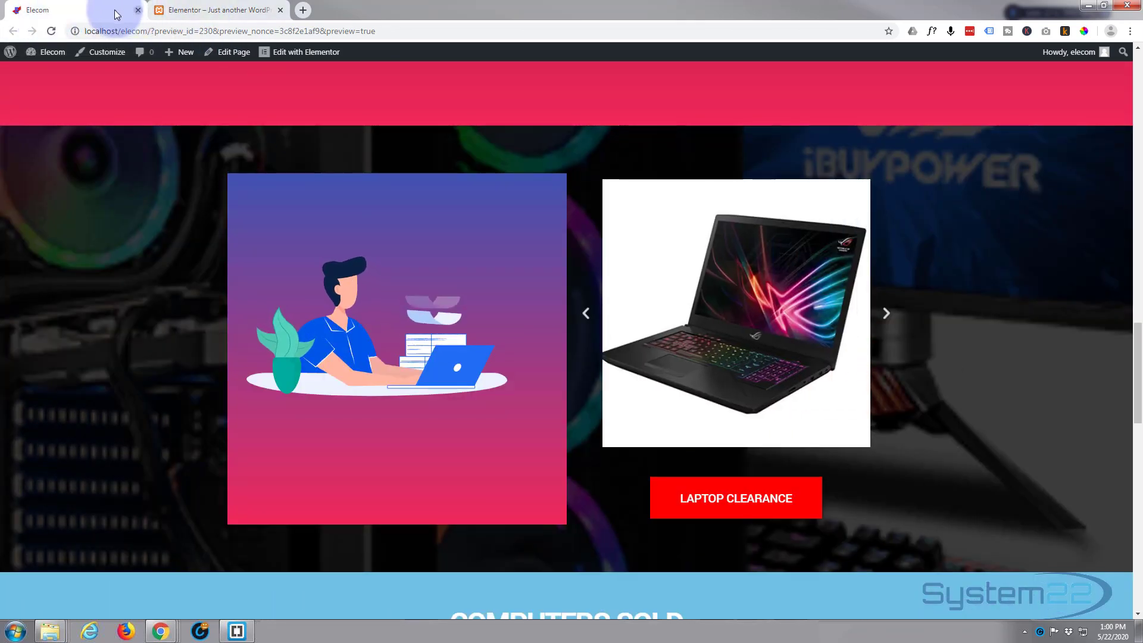
Check the second site, then return to Elecom's Computers Sold counters (1234, 1052, 2035)
click(220, 11)
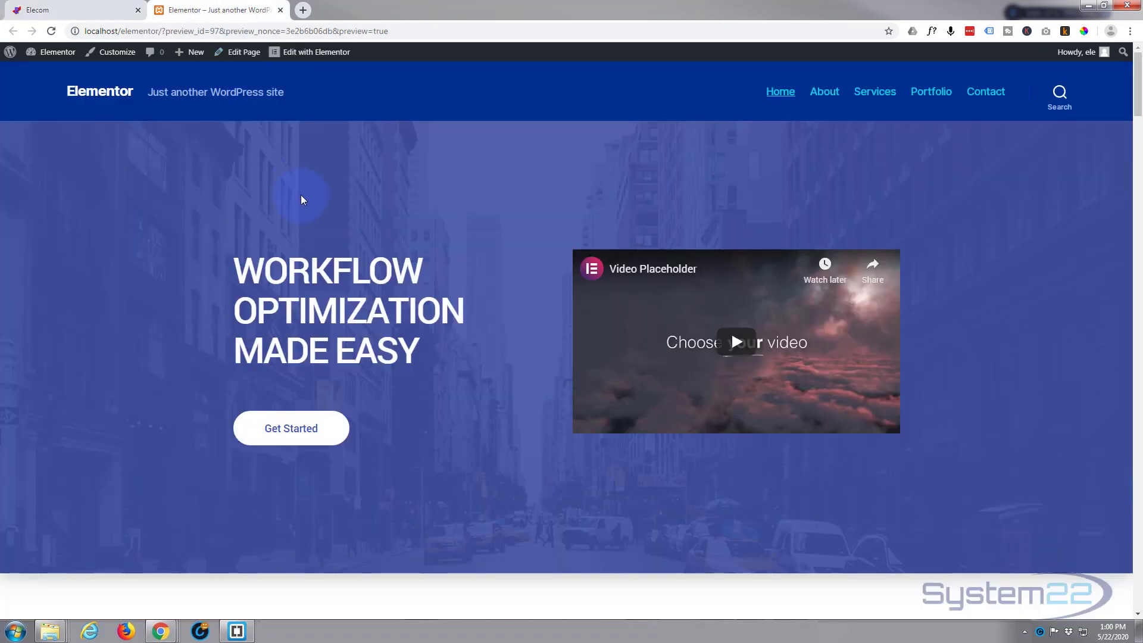
scroll(301, 196, down, 4)
scroll(303, 180, down, 15)
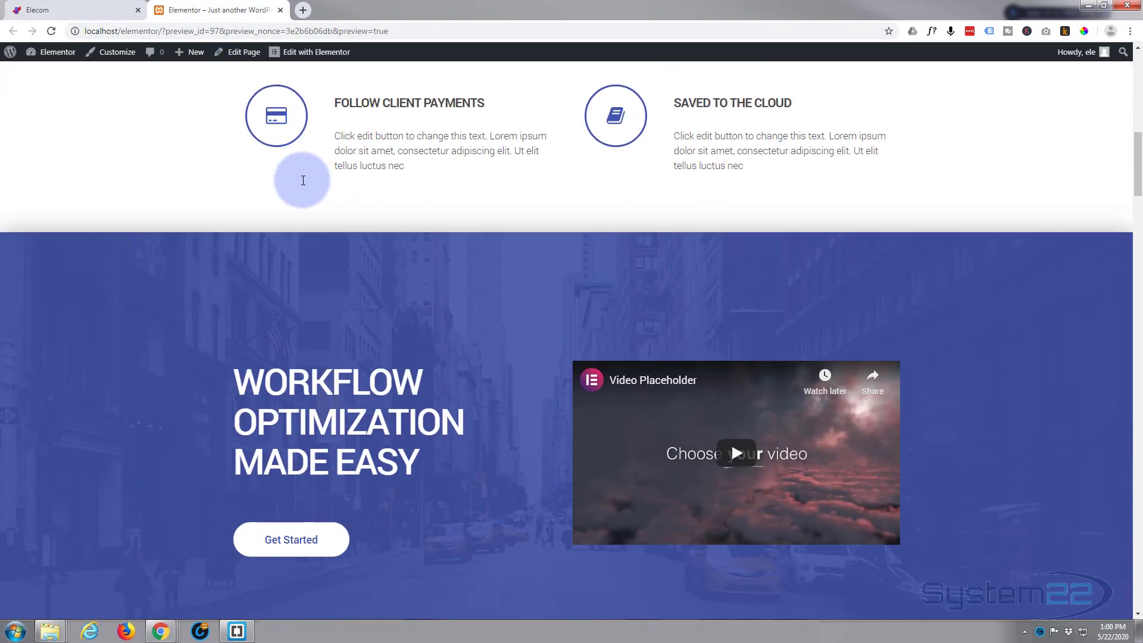
scroll(302, 180, down, 3)
scroll(303, 179, up, 7)
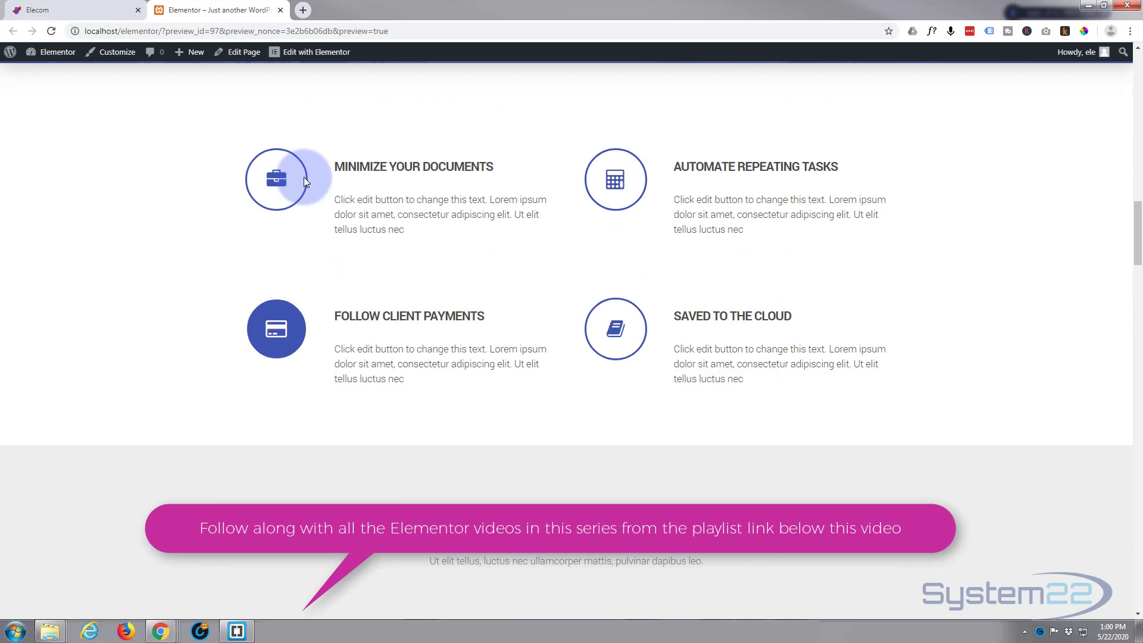
scroll(303, 176, up, 5)
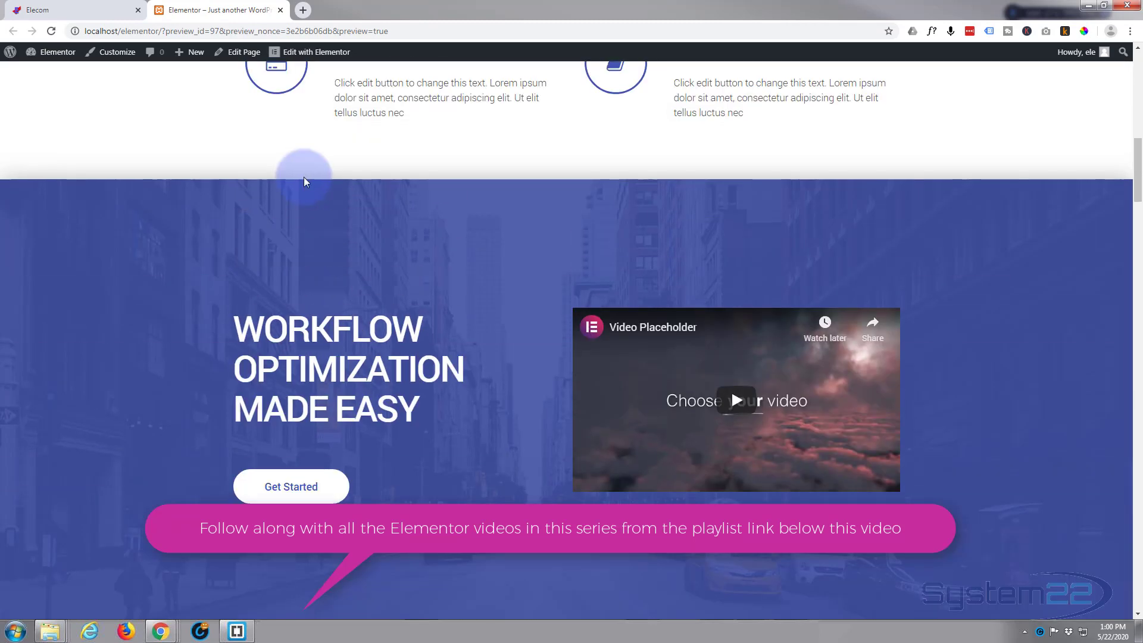
scroll(304, 178, down, 7)
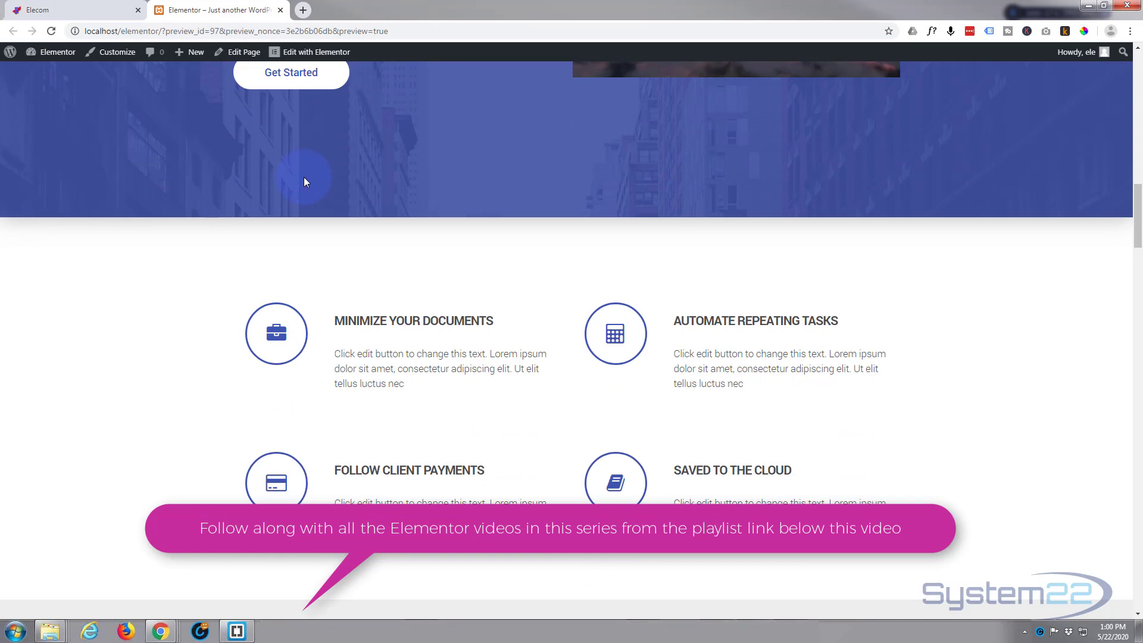
click(103, 9)
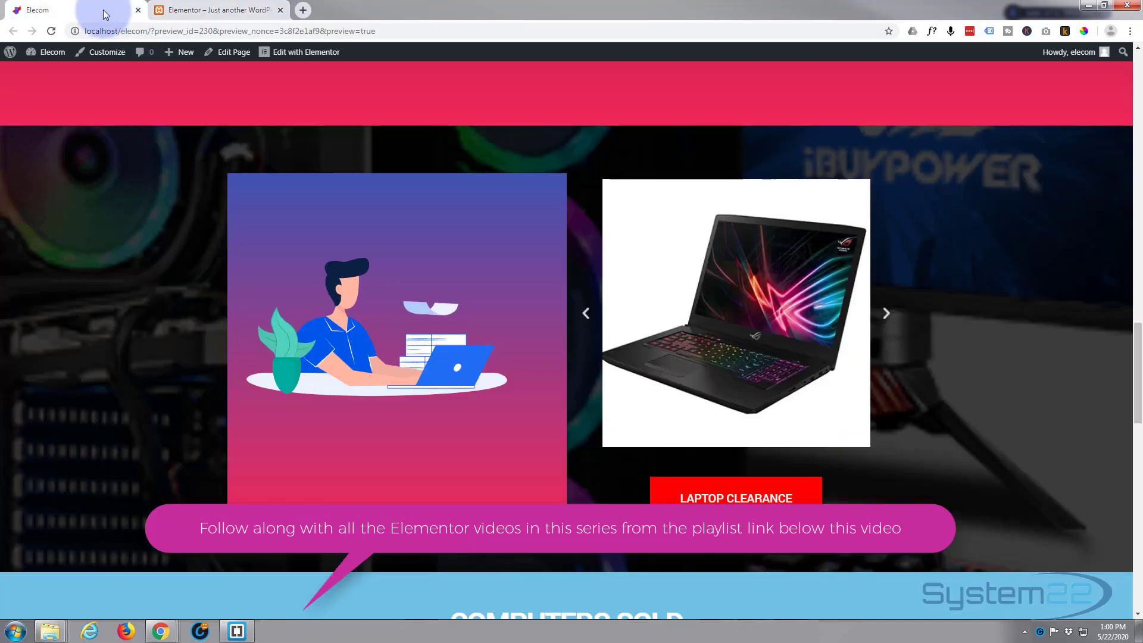
scroll(194, 195, up, 2)
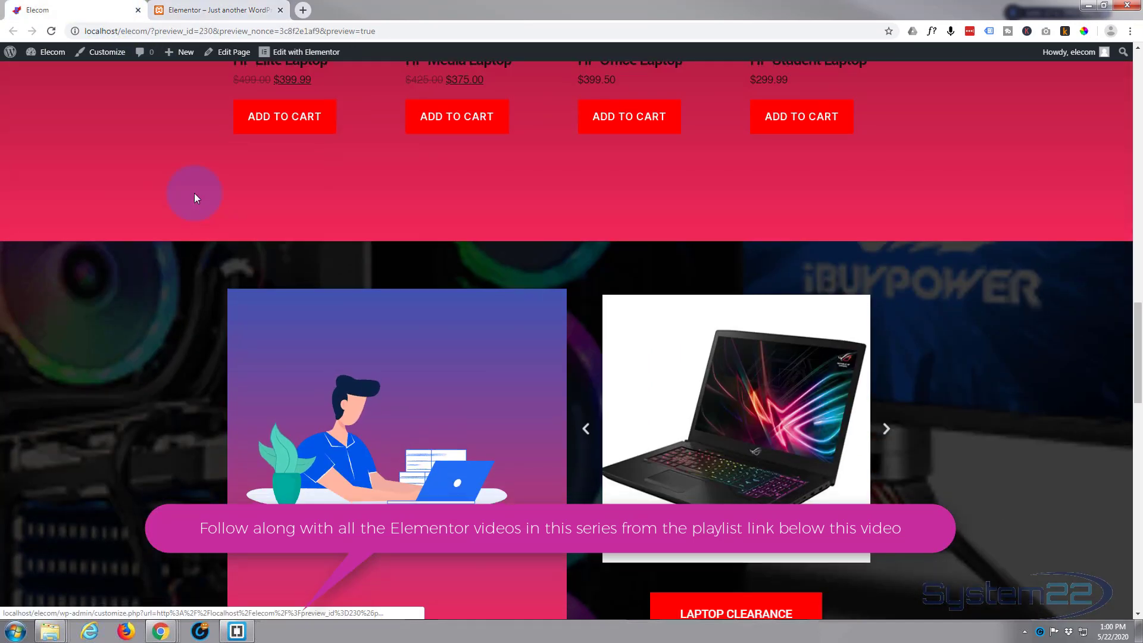
scroll(194, 193, down, 9)
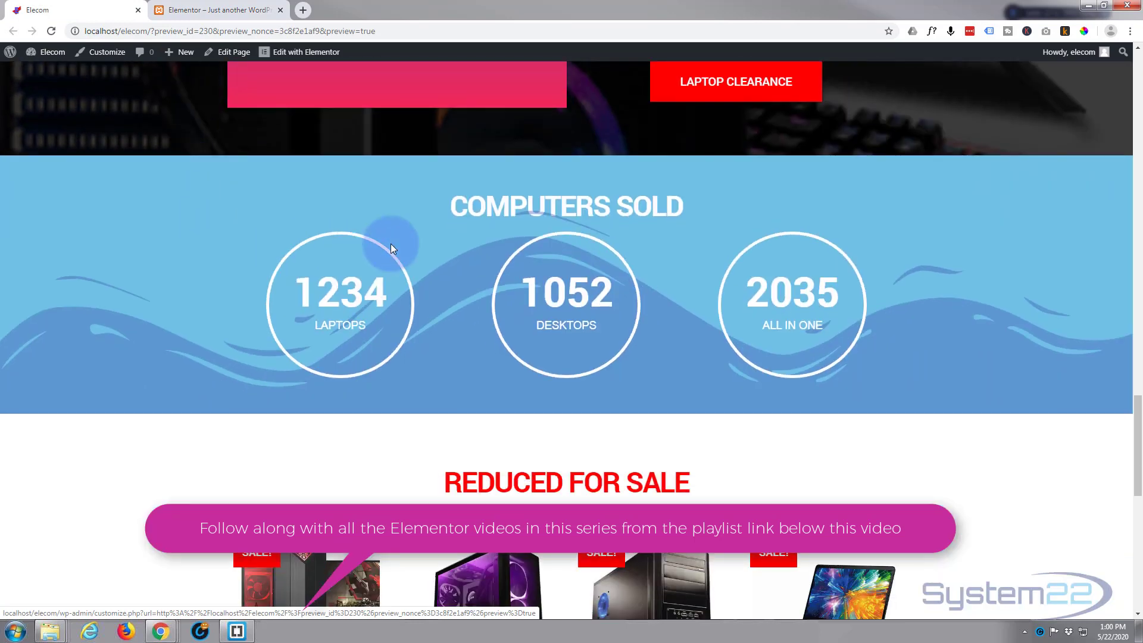
Open the Elecom Tech Home page in the Elementor editor, scrolled to Computers Sold
click(319, 55)
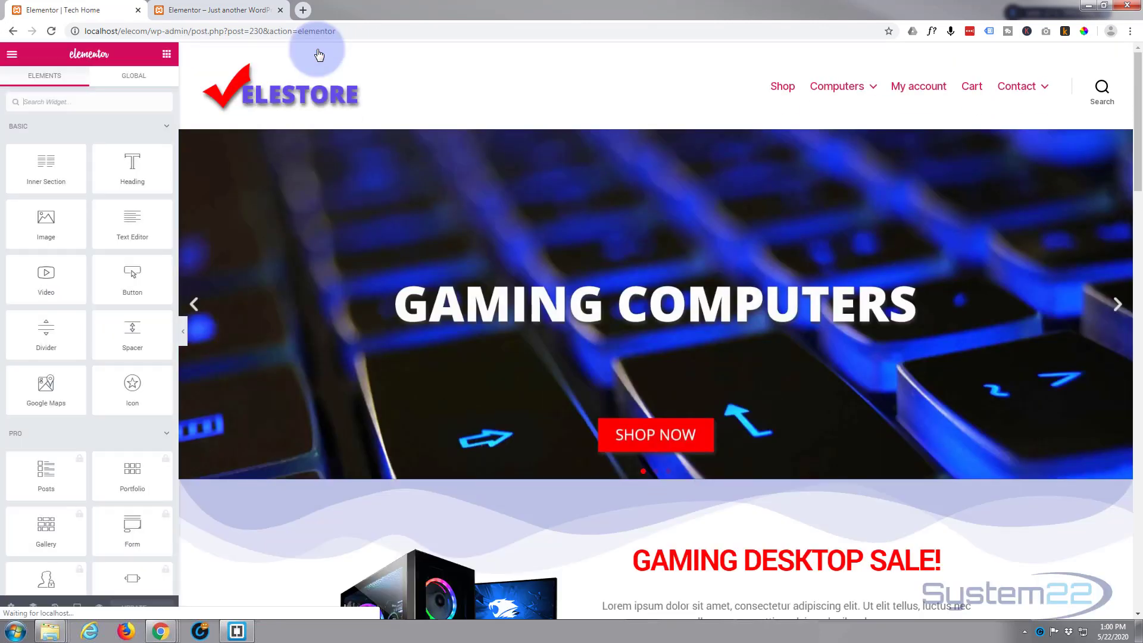
scroll(374, 365, down, 15)
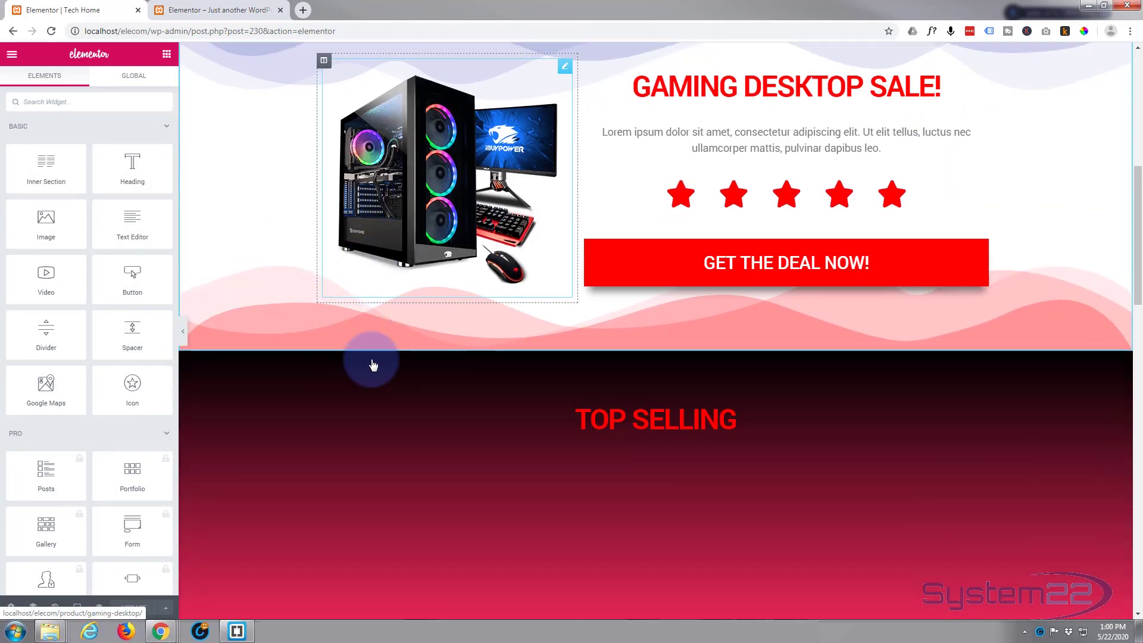
scroll(370, 359, down, 9)
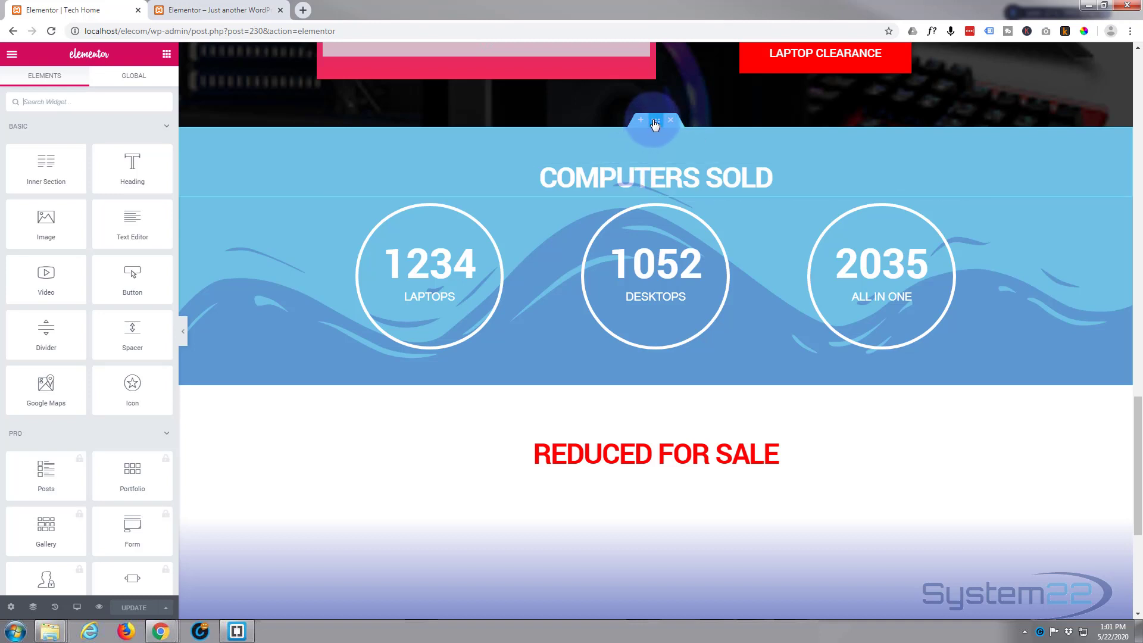
Save the Computers Sold title section as template 'count title' and export it as JSON
right_click(653, 121)
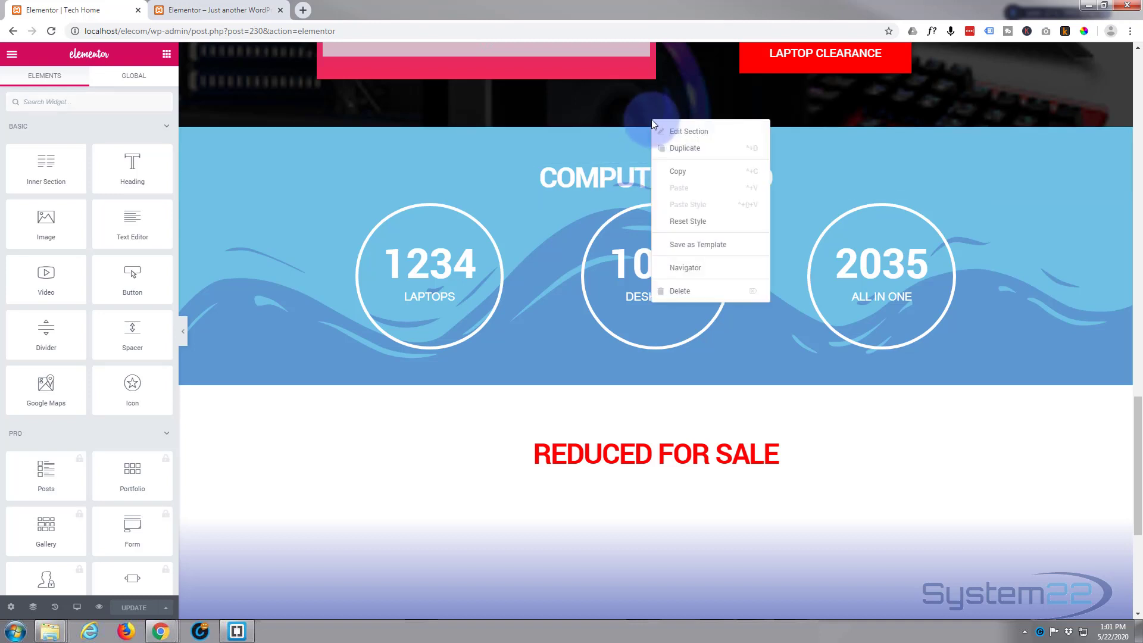
click(699, 249)
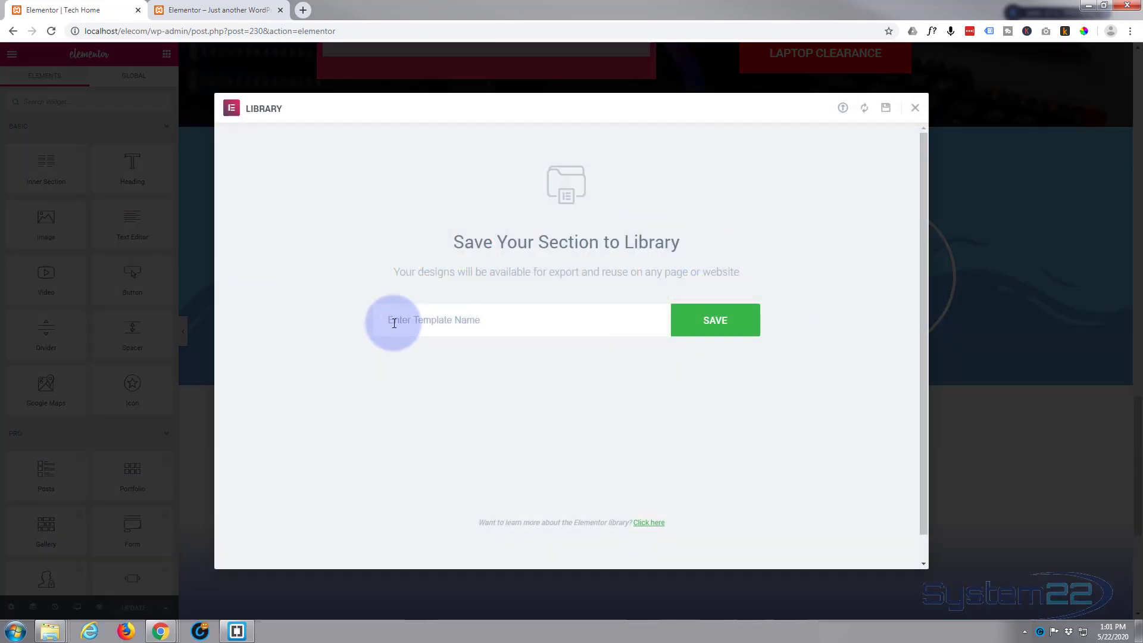
text(c)
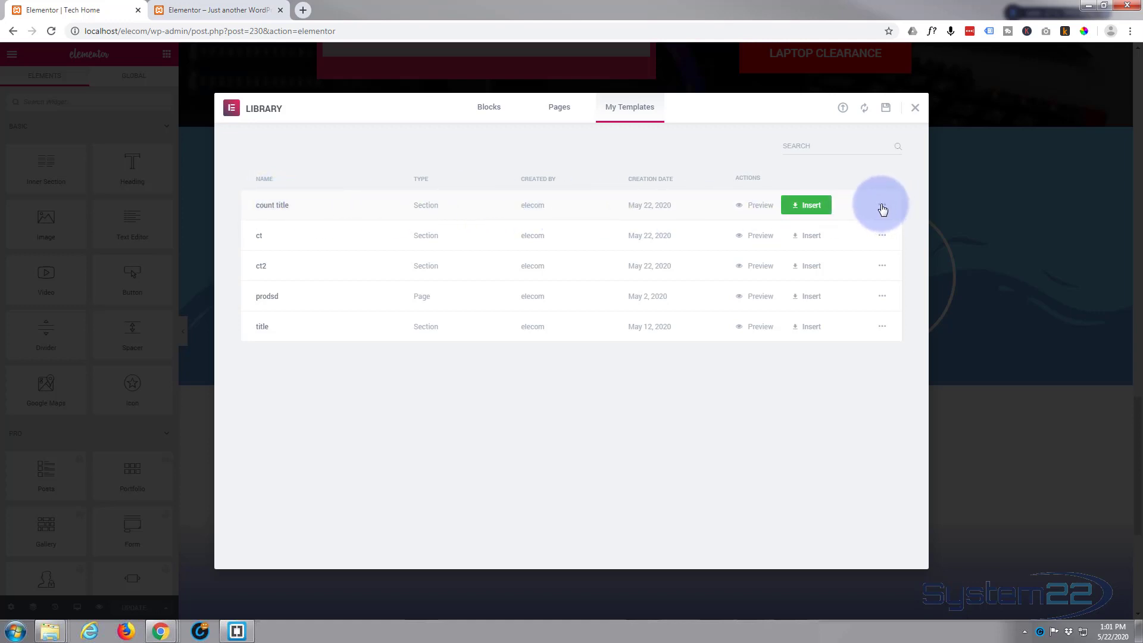
click(882, 207)
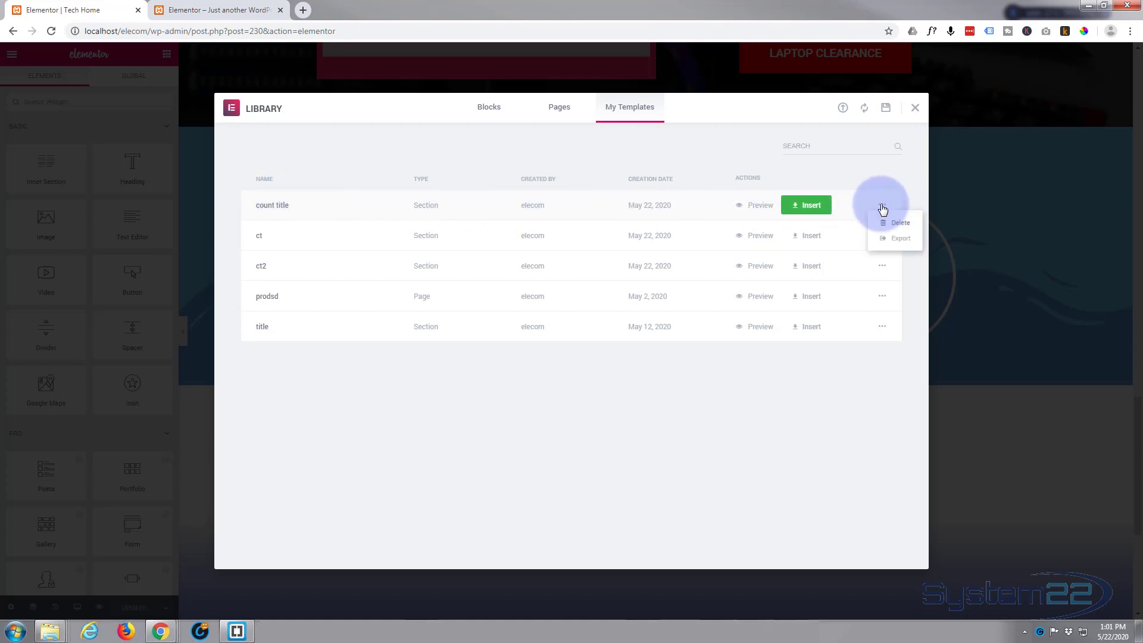
click(896, 240)
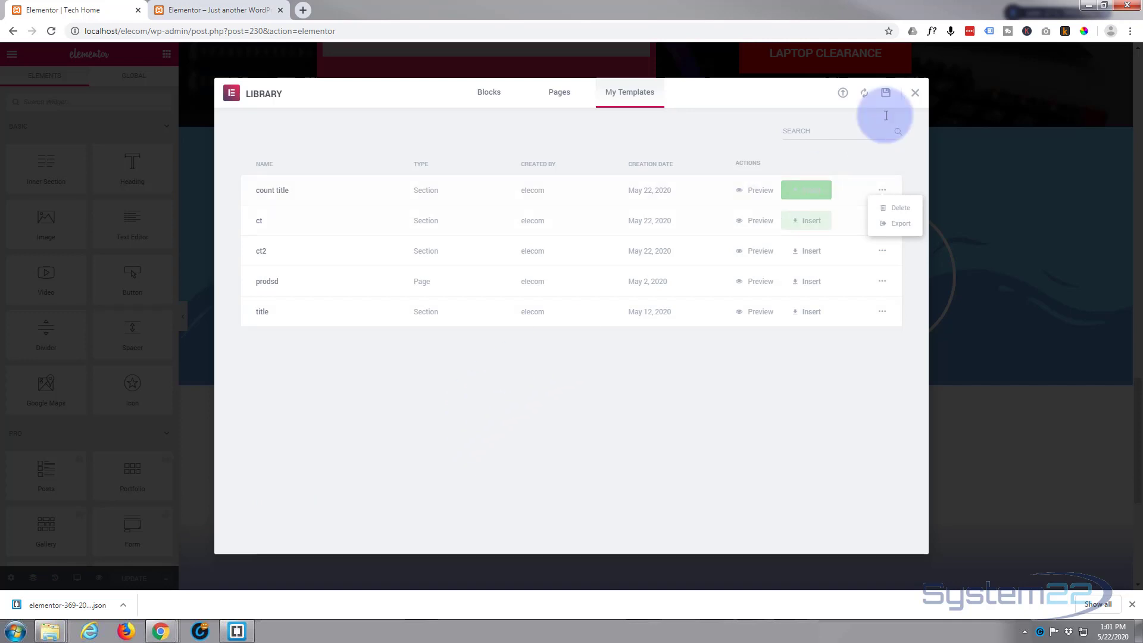
Save the 1234/1052/2035 counters section as template 'Counter' and export elementor-372-2020-05-22.json
click(916, 96)
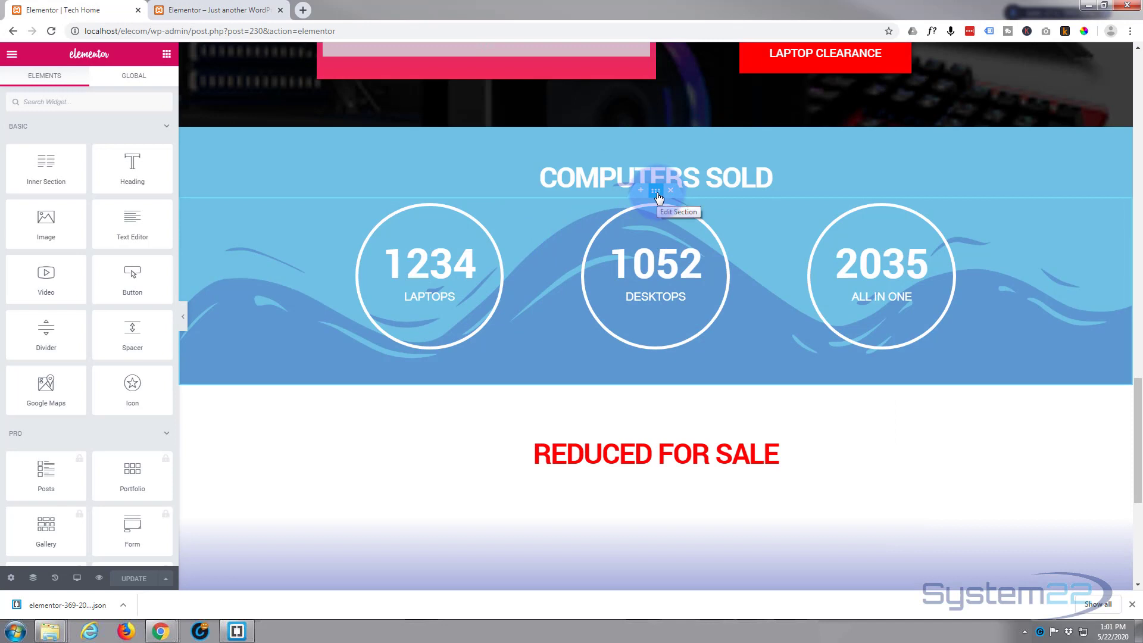
right_click(657, 196)
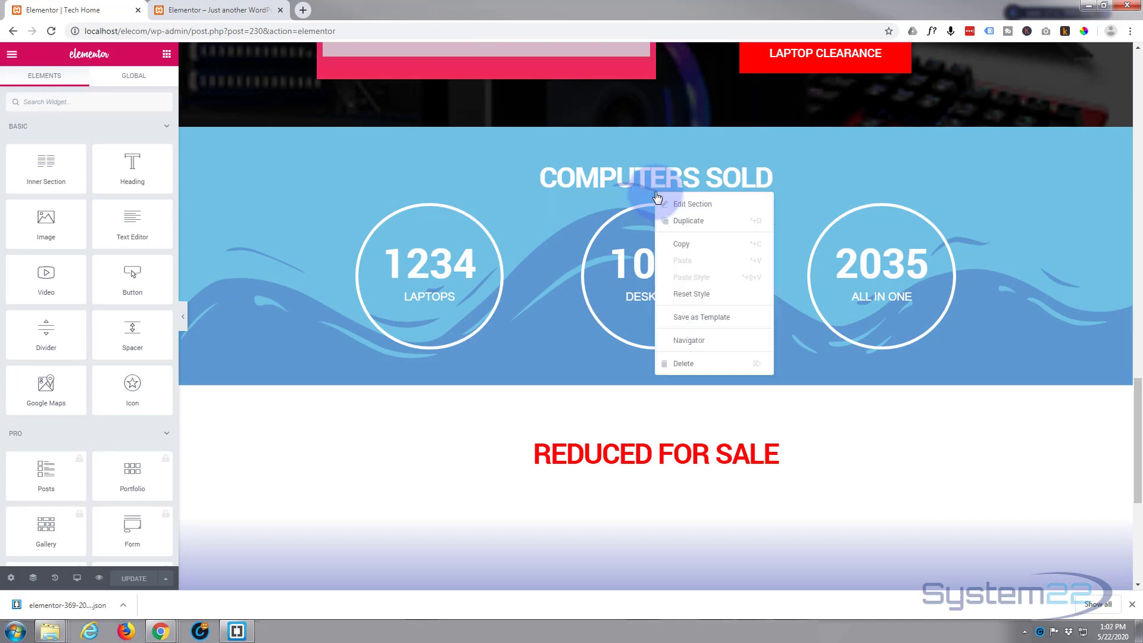
click(704, 322)
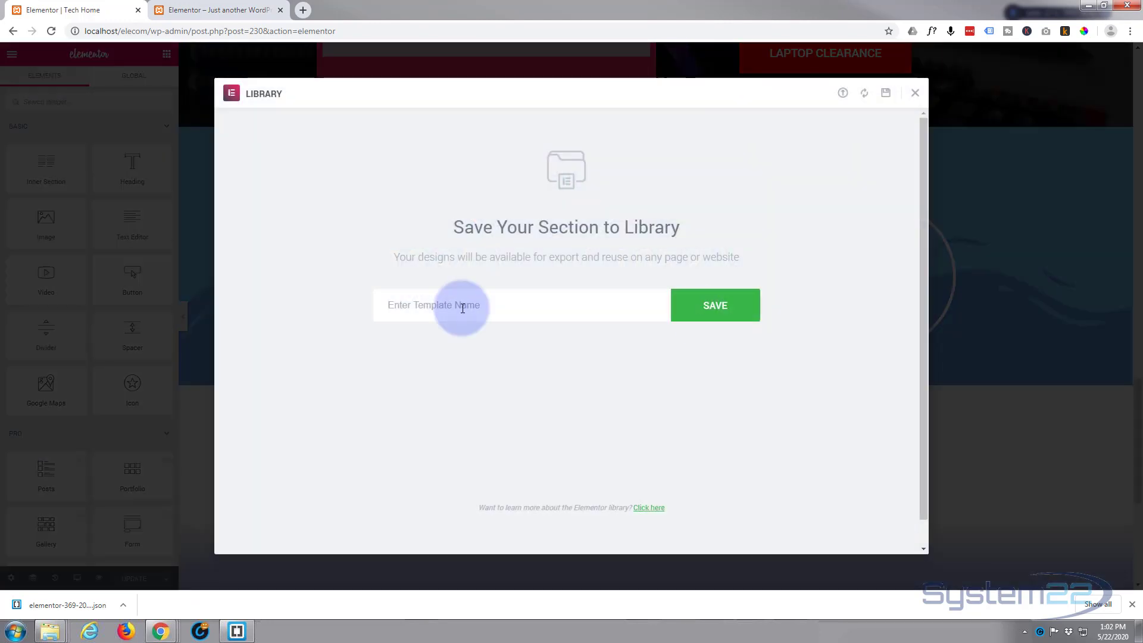
text(Count)
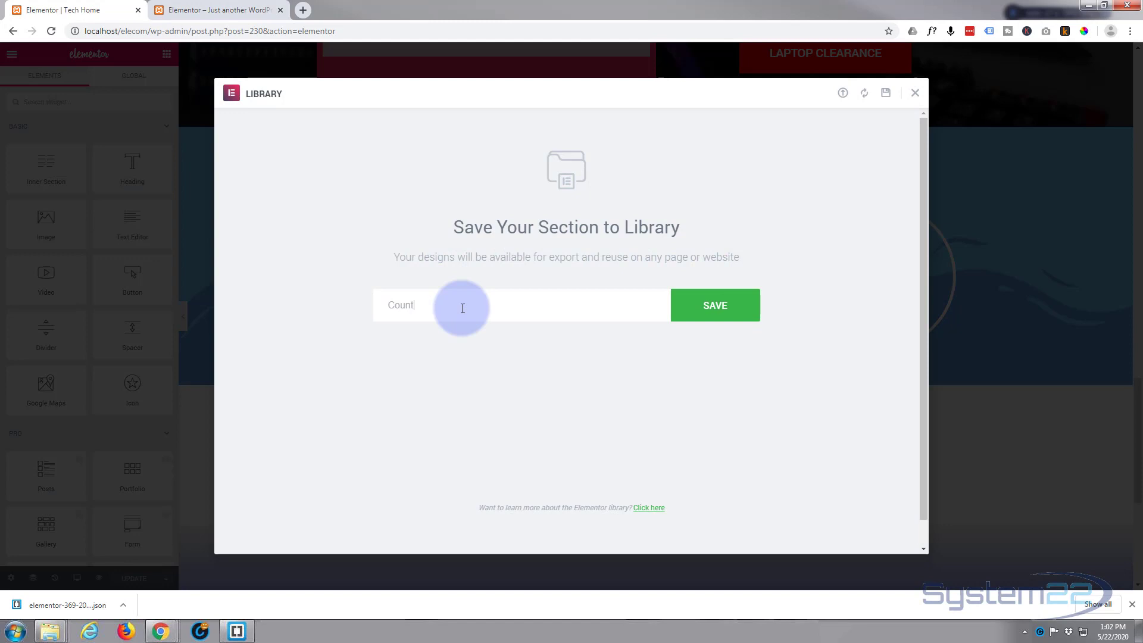
text(er)
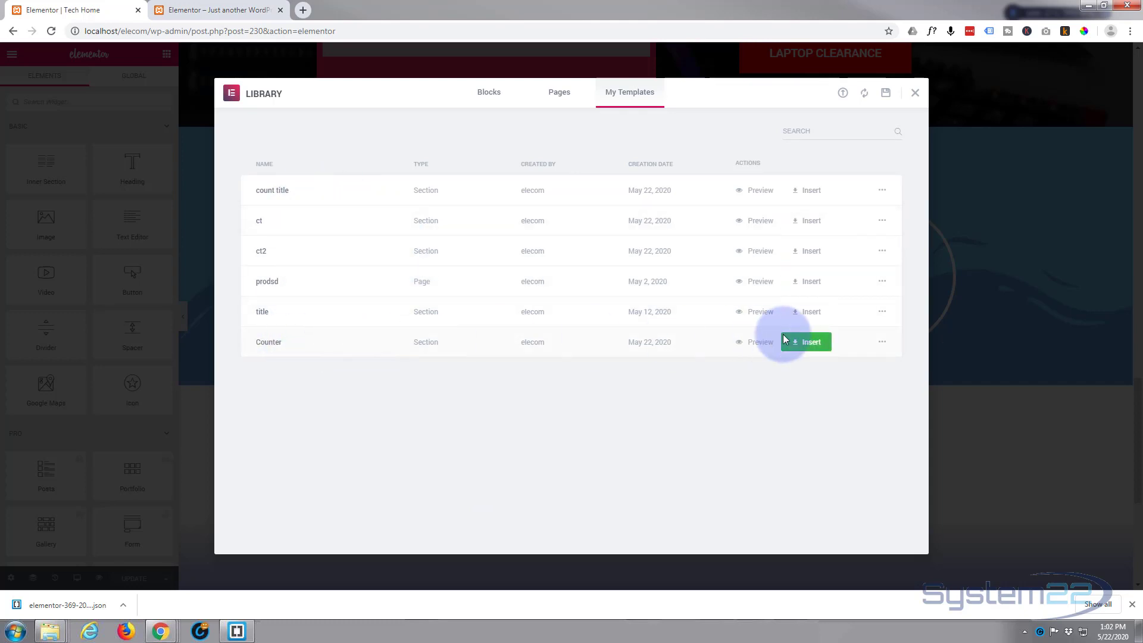
click(882, 343)
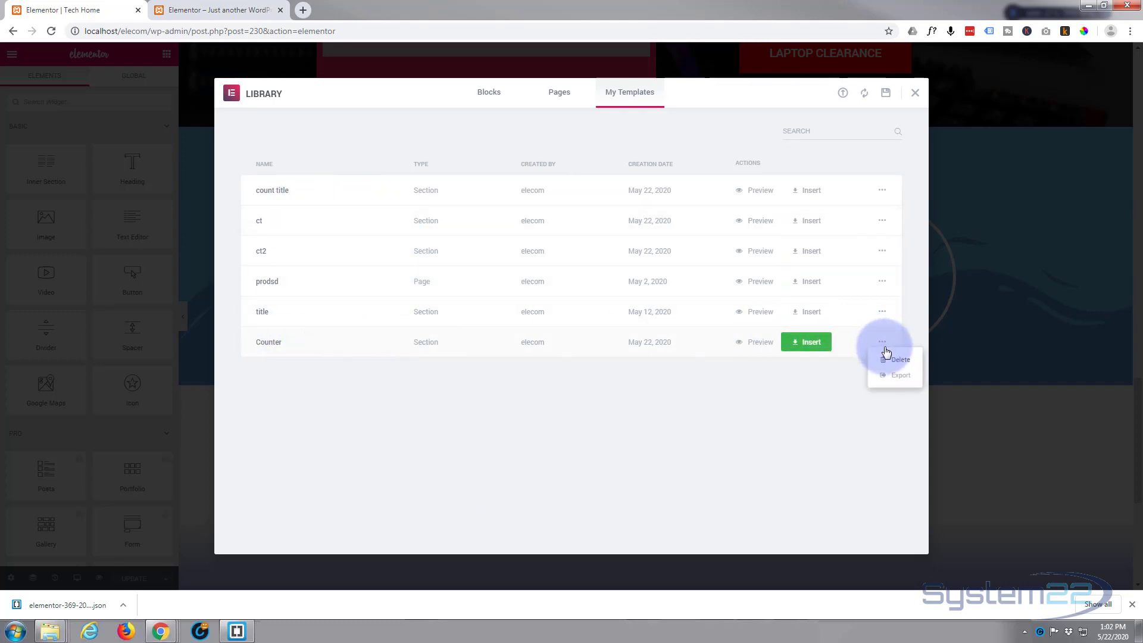
click(898, 376)
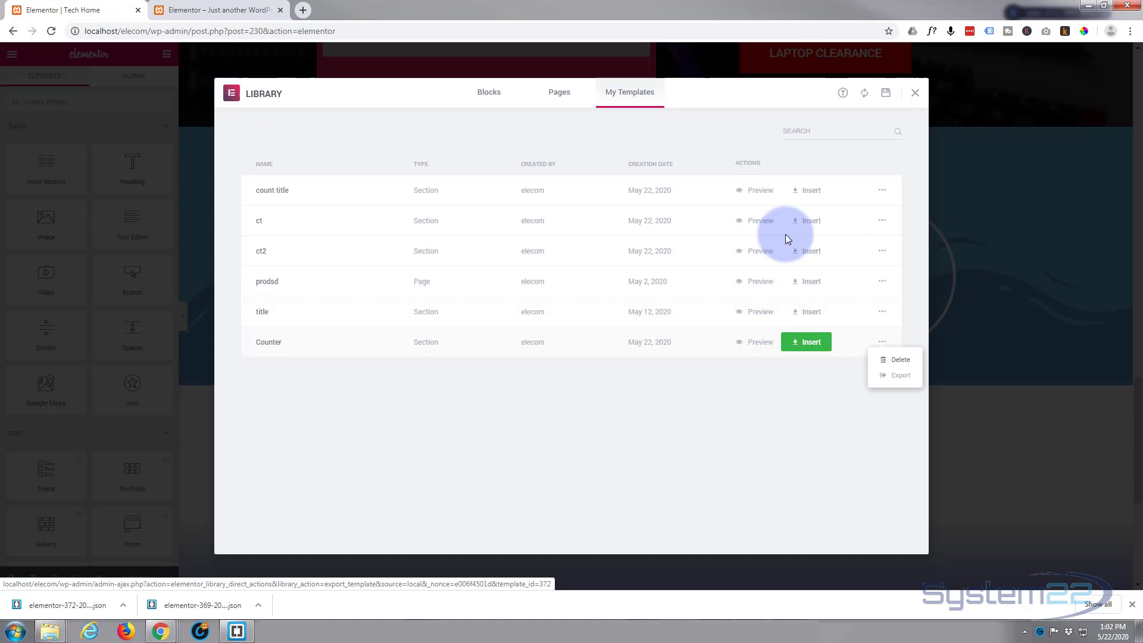
Close the template library and go to the second site's Workflow Optimization home page
click(915, 95)
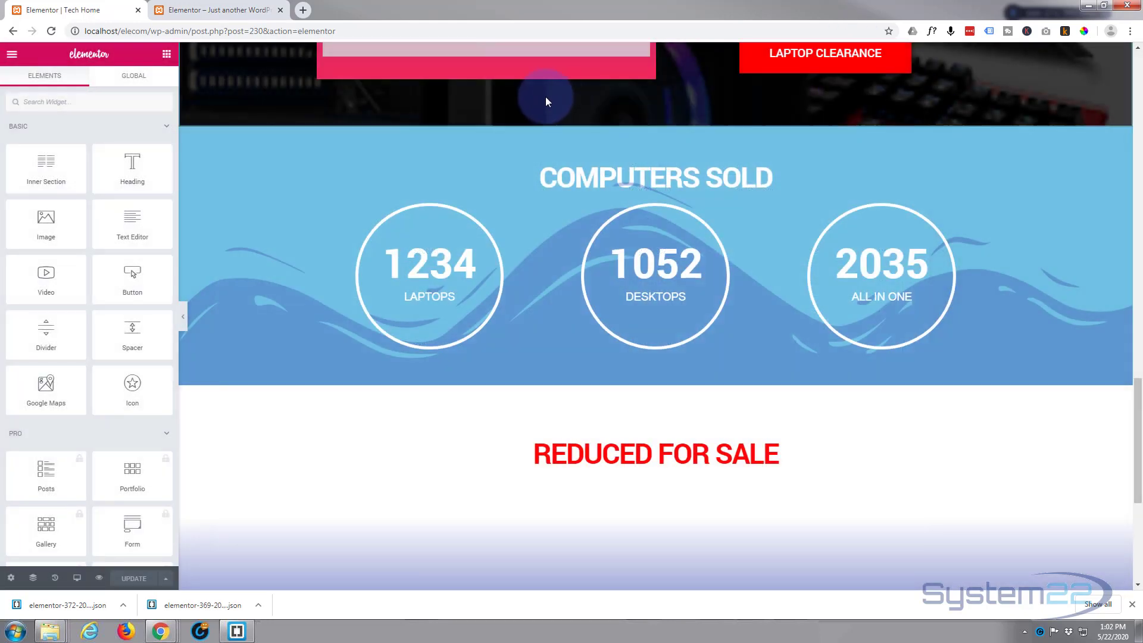
click(201, 11)
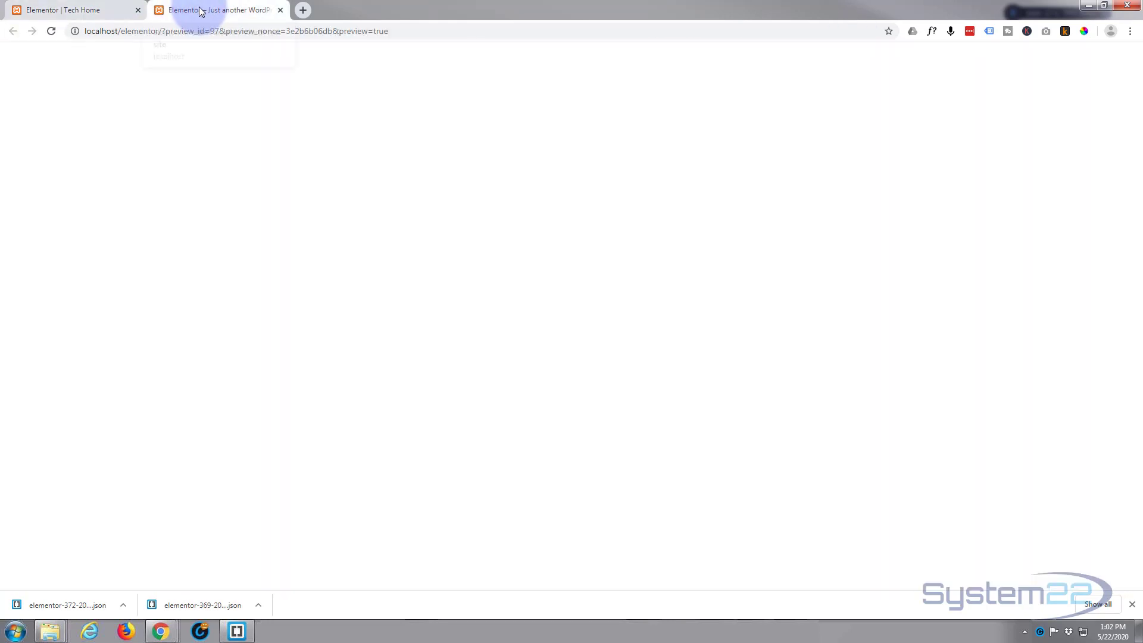
scroll(269, 150, up, 2)
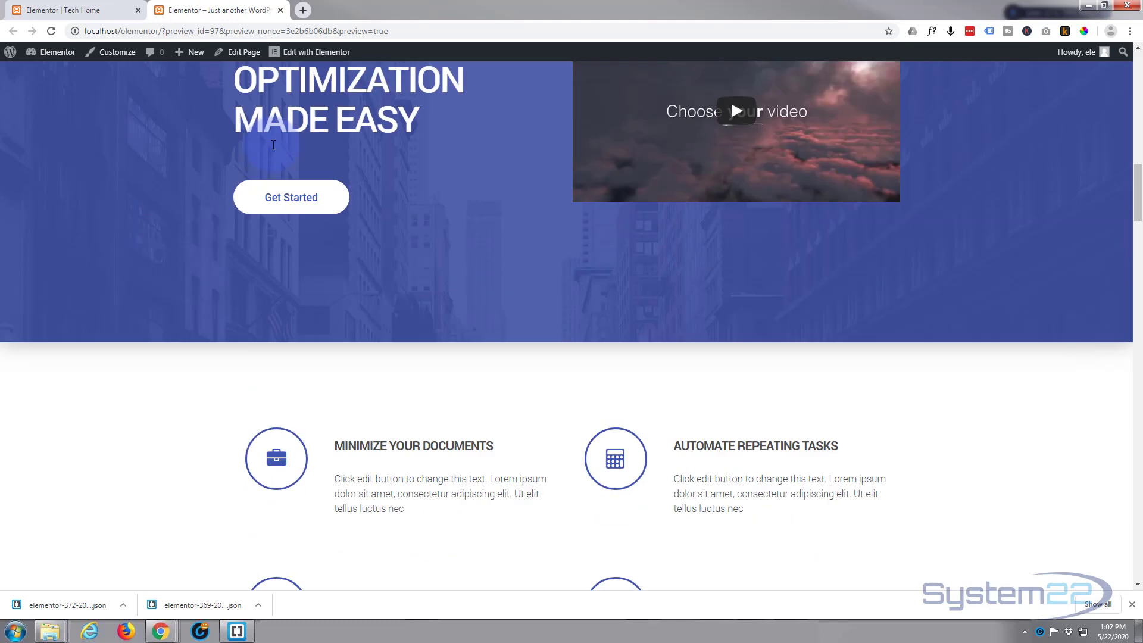
scroll(269, 150, down, 9)
scroll(273, 144, up, 3)
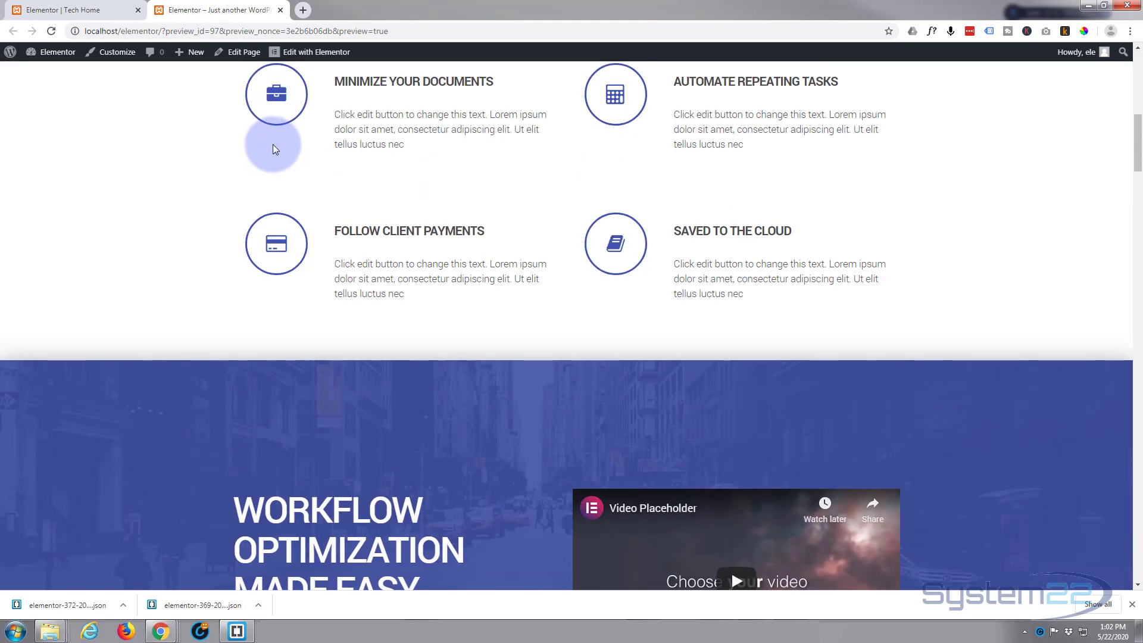
scroll(274, 145, down, 5)
scroll(273, 146, down, 2)
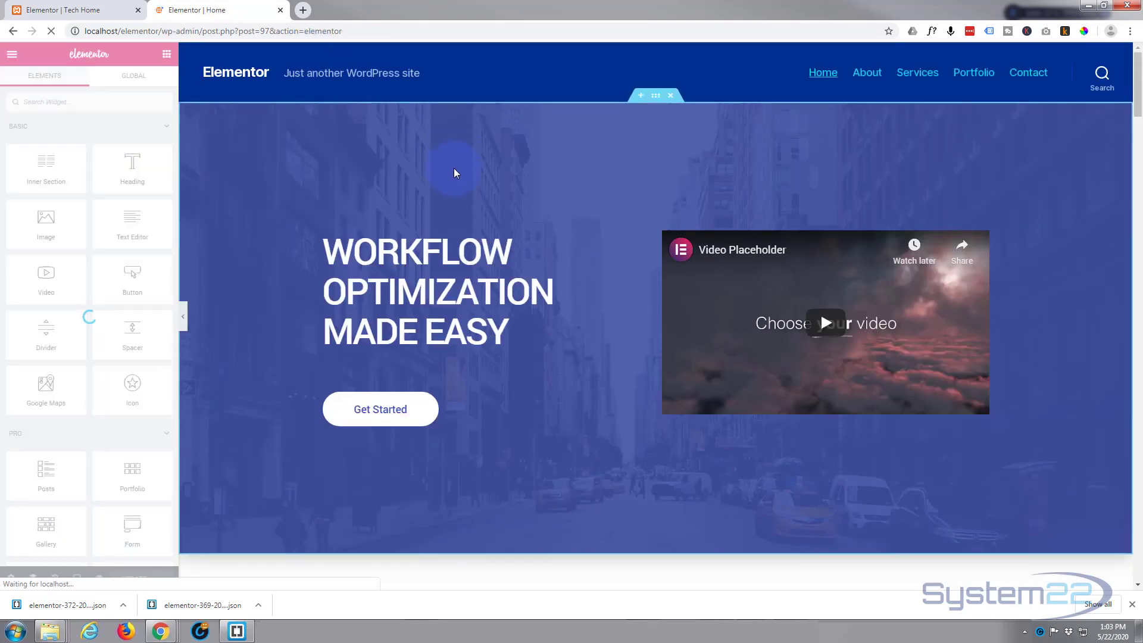
Add an empty section above the Workflow Optimization section, below the four feature boxes
scroll(458, 173, down, 6)
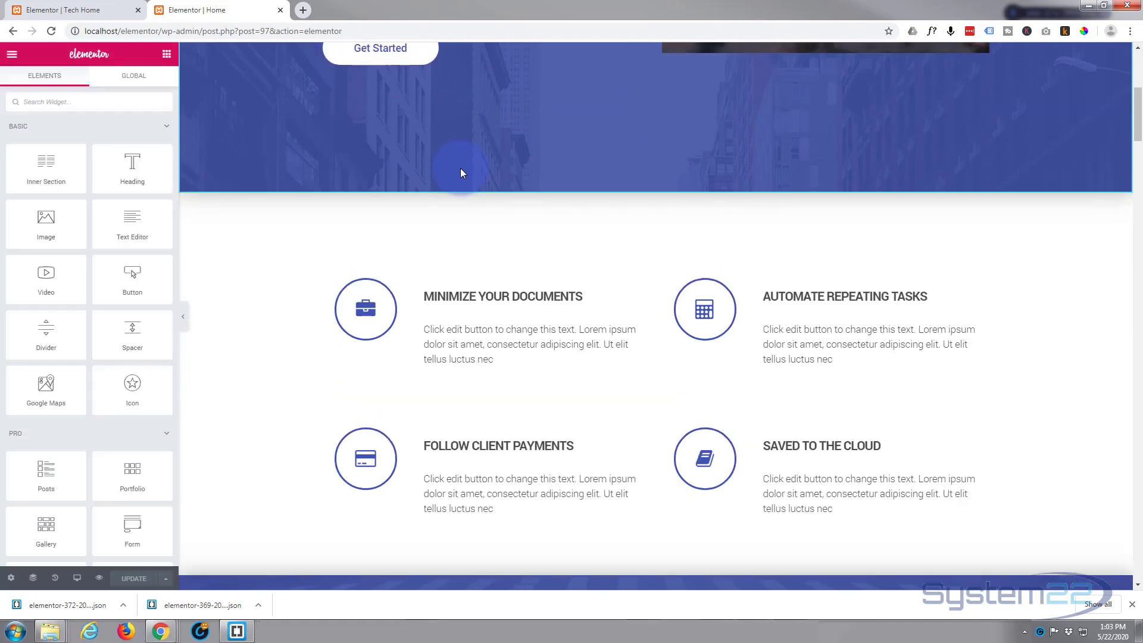
scroll(460, 172, down, 4)
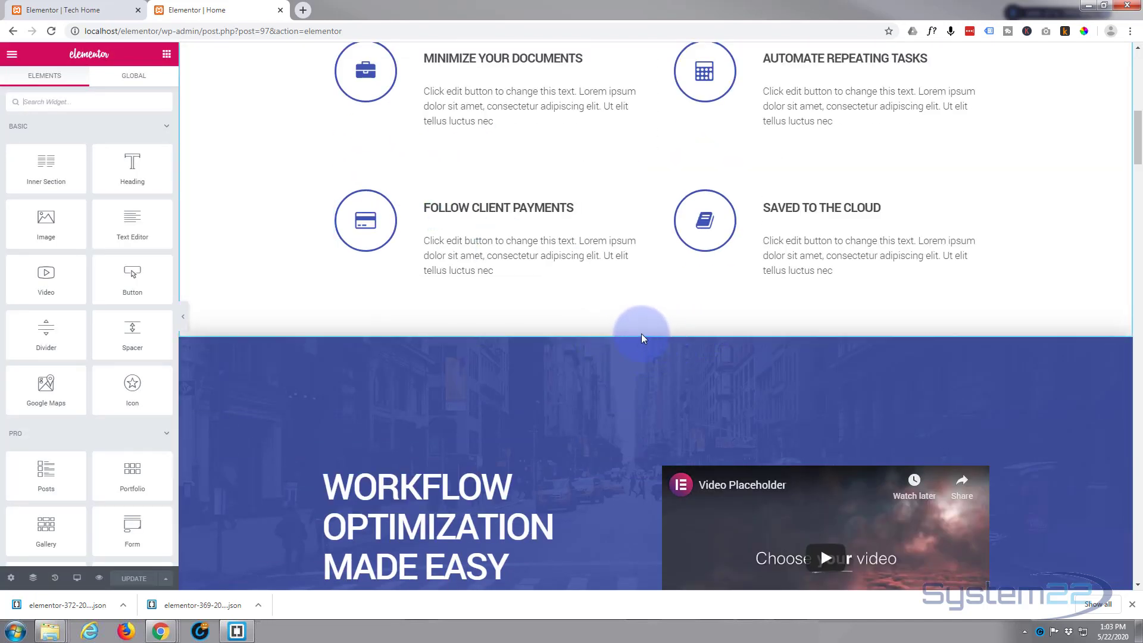
mouse_move(650, 364)
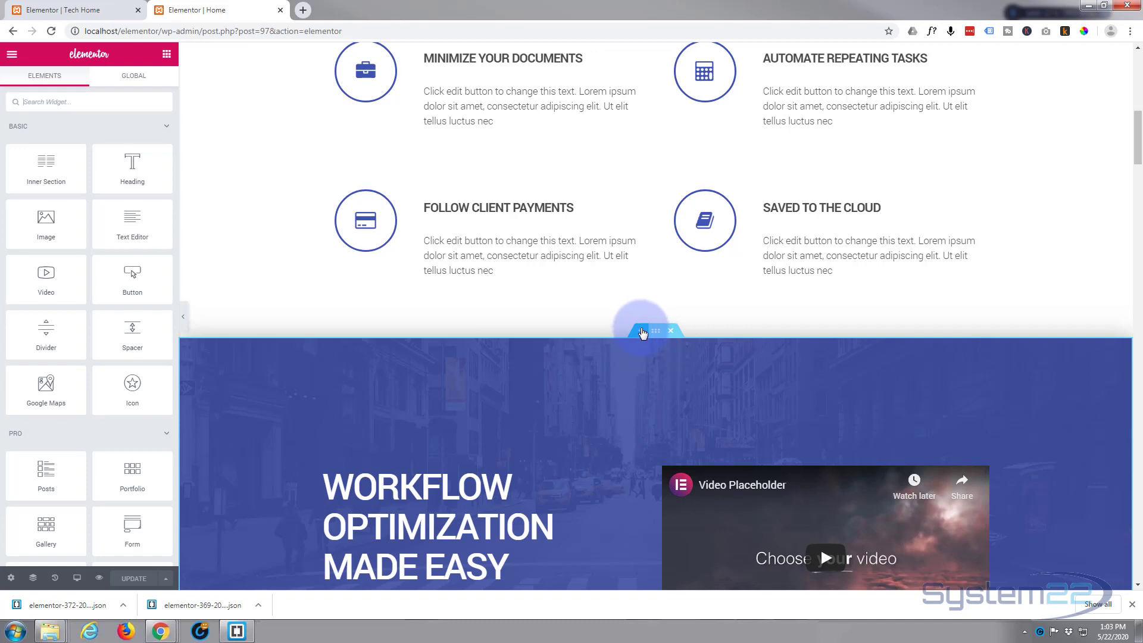
click(640, 336)
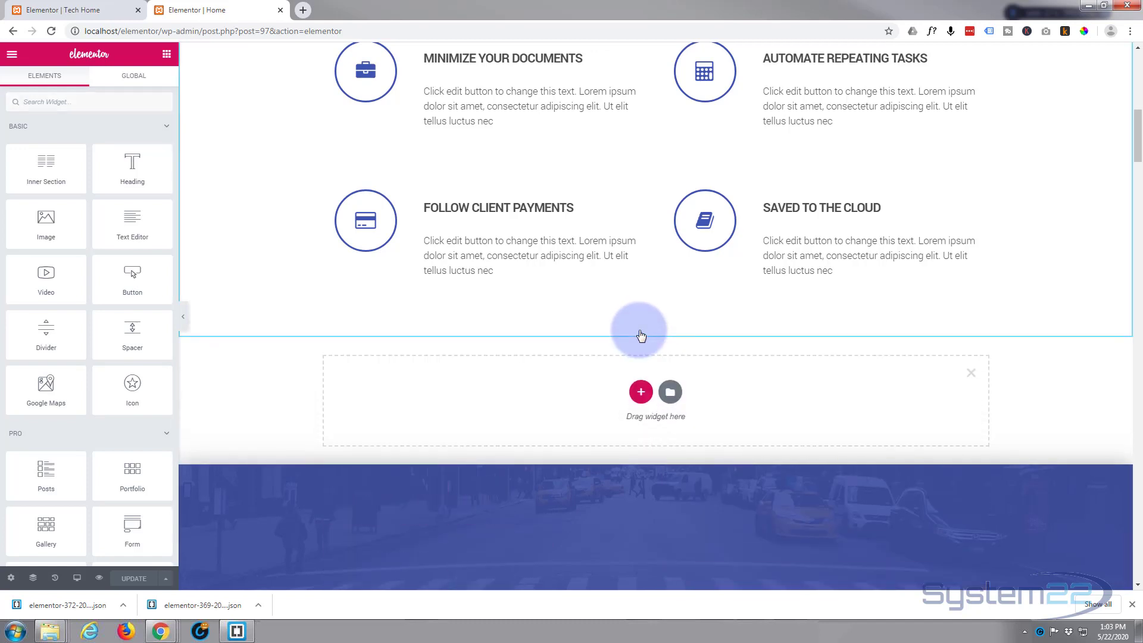
Import the exported count title JSON into My Templates and insert it into the new section
click(673, 393)
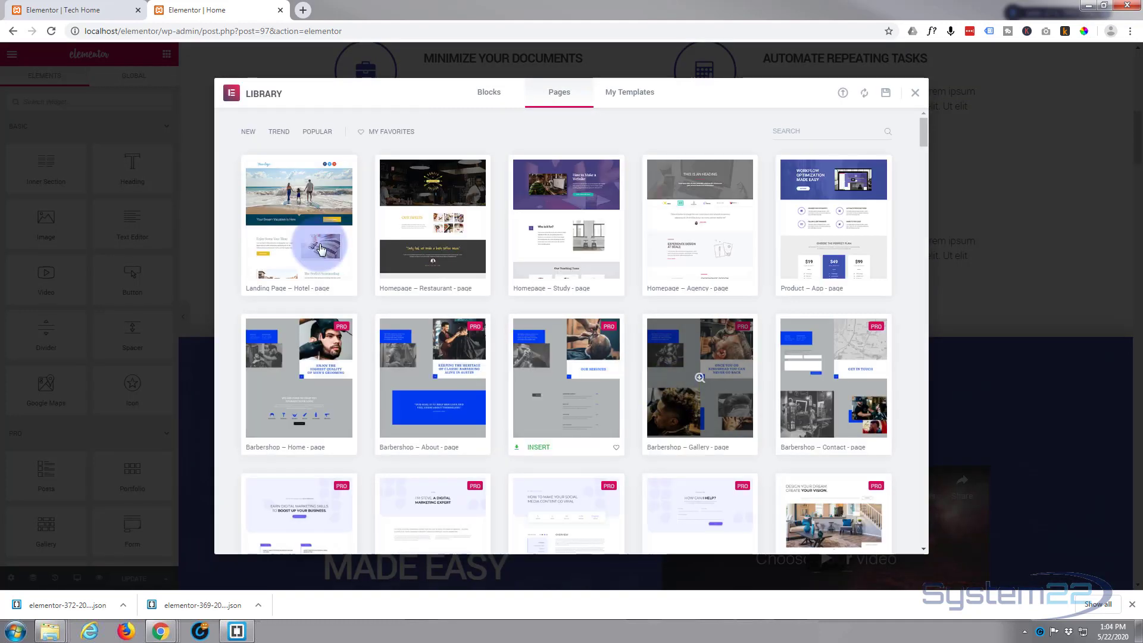
click(641, 95)
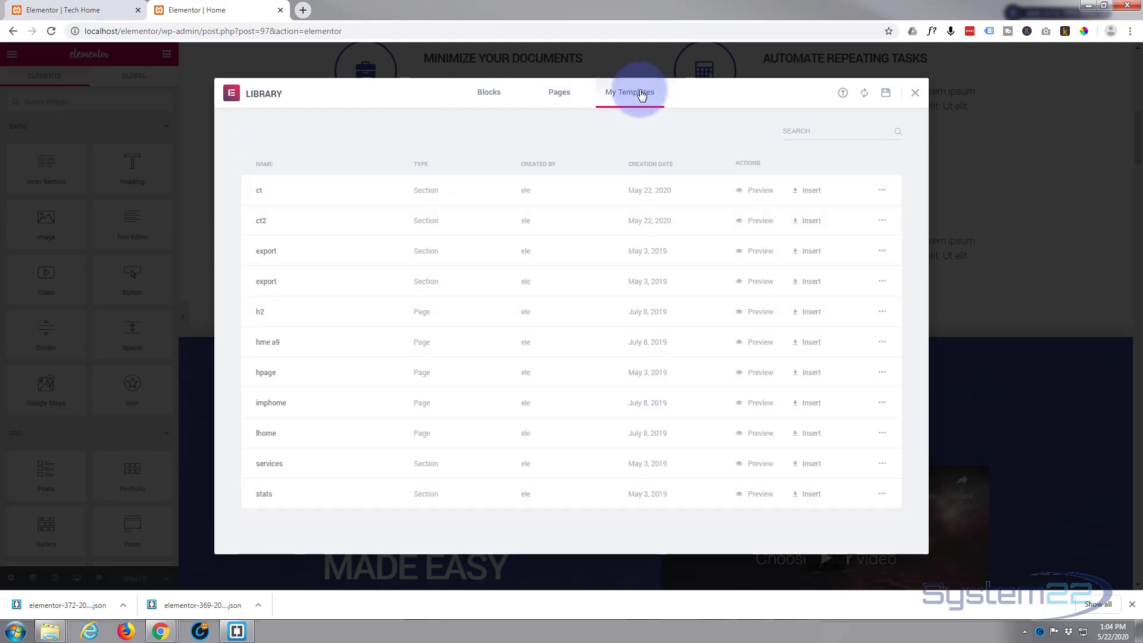
click(843, 93)
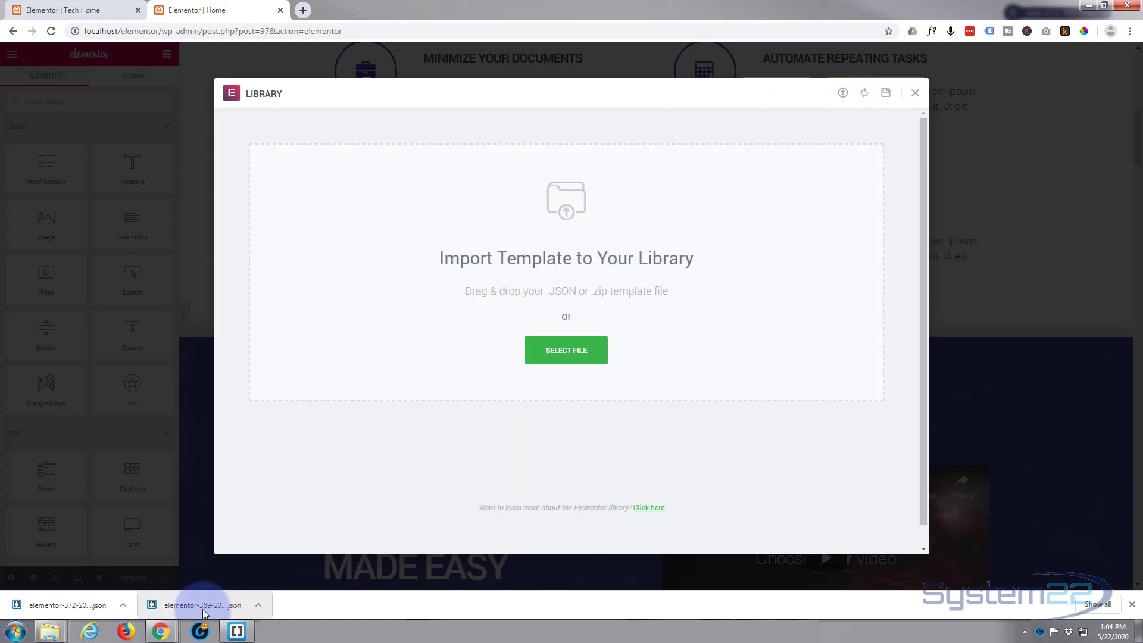
drag(202, 605, 476, 254)
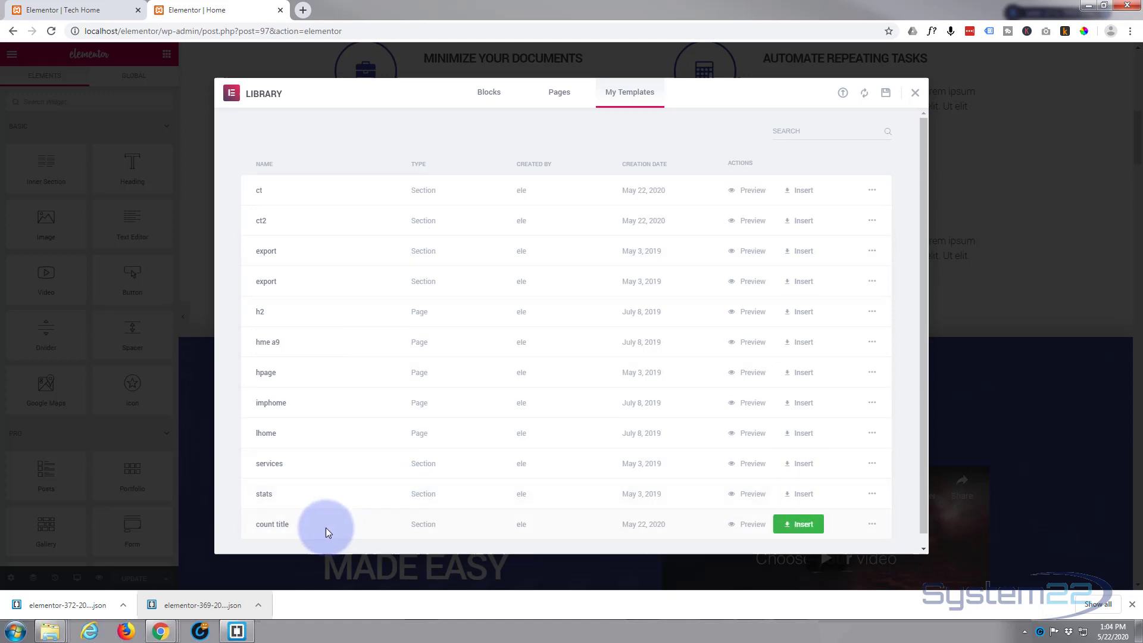
click(800, 525)
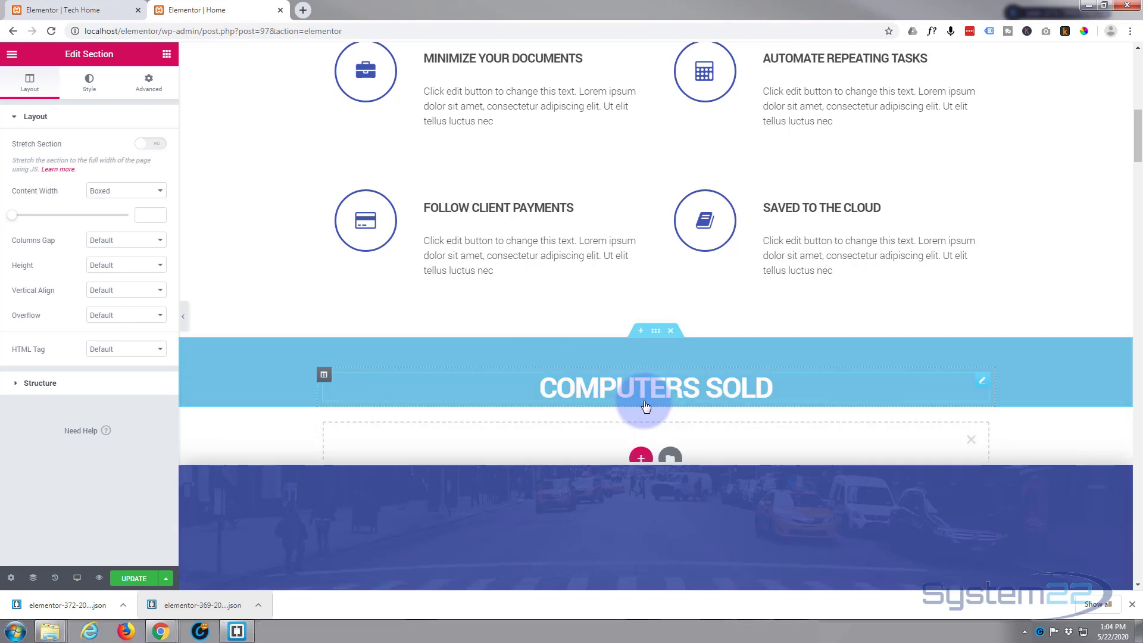
Import the downloaded Counter template JSON into the second site's template library
click(642, 401)
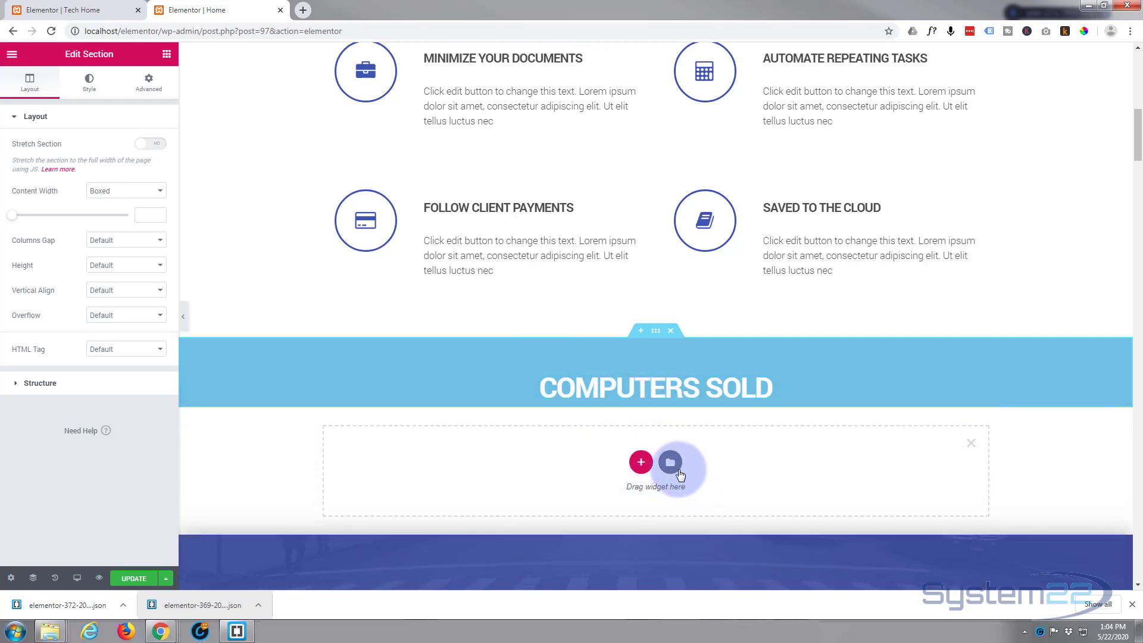
click(678, 470)
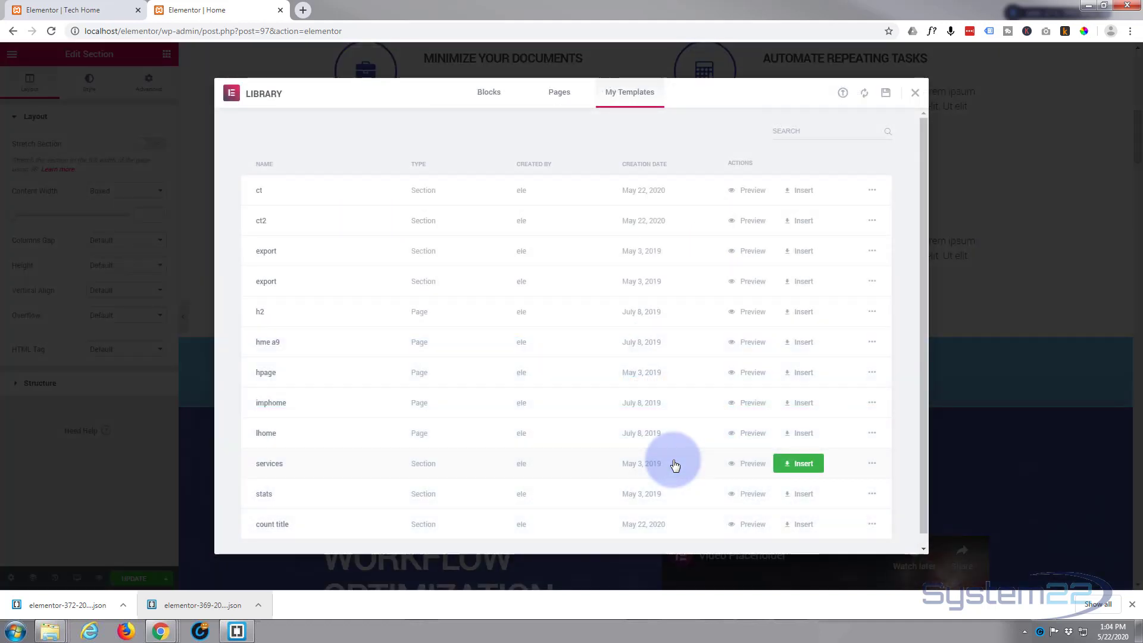
click(842, 94)
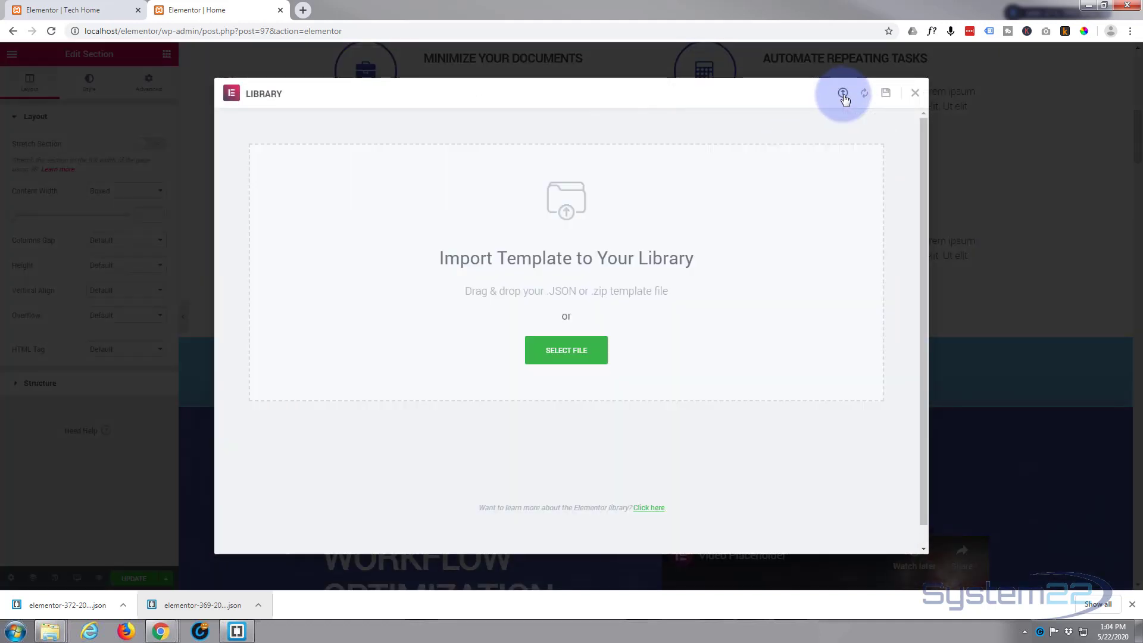
click(78, 605)
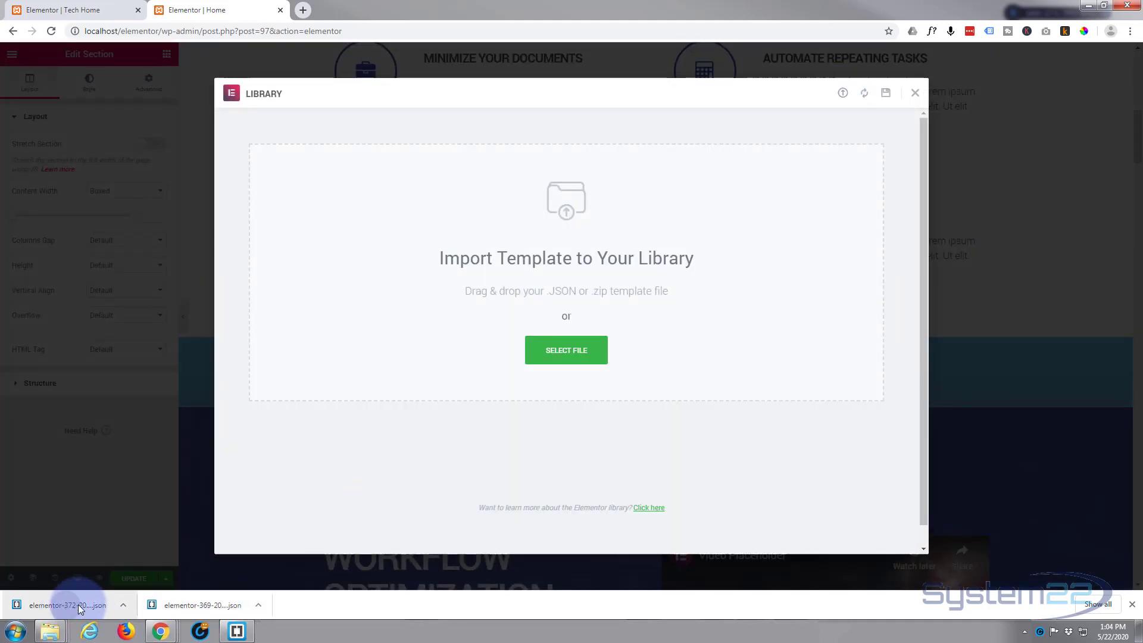
drag(78, 605, 613, 262)
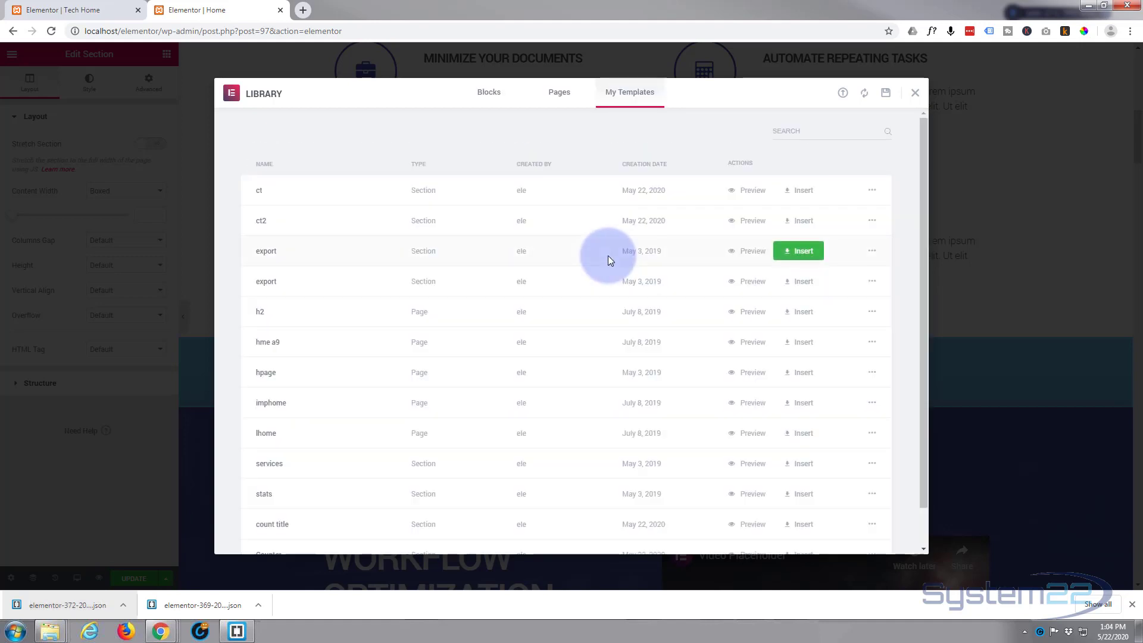
scroll(601, 254, down, 2)
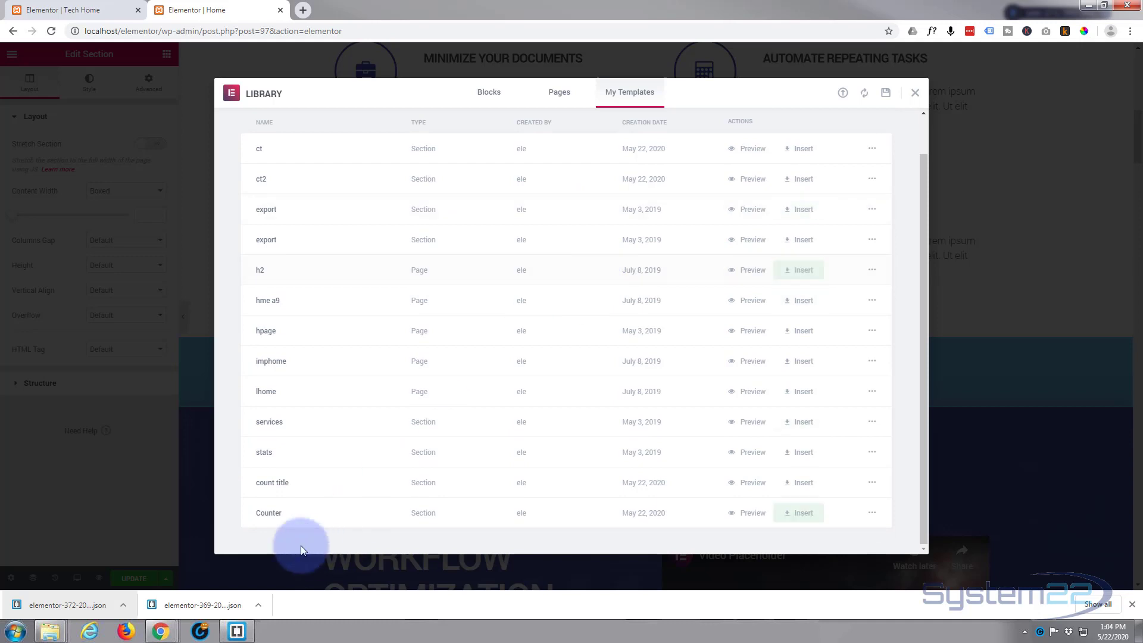
Insert the Counter template, placing the 1234, 1052 and 2035 counters under Computers Sold
click(799, 512)
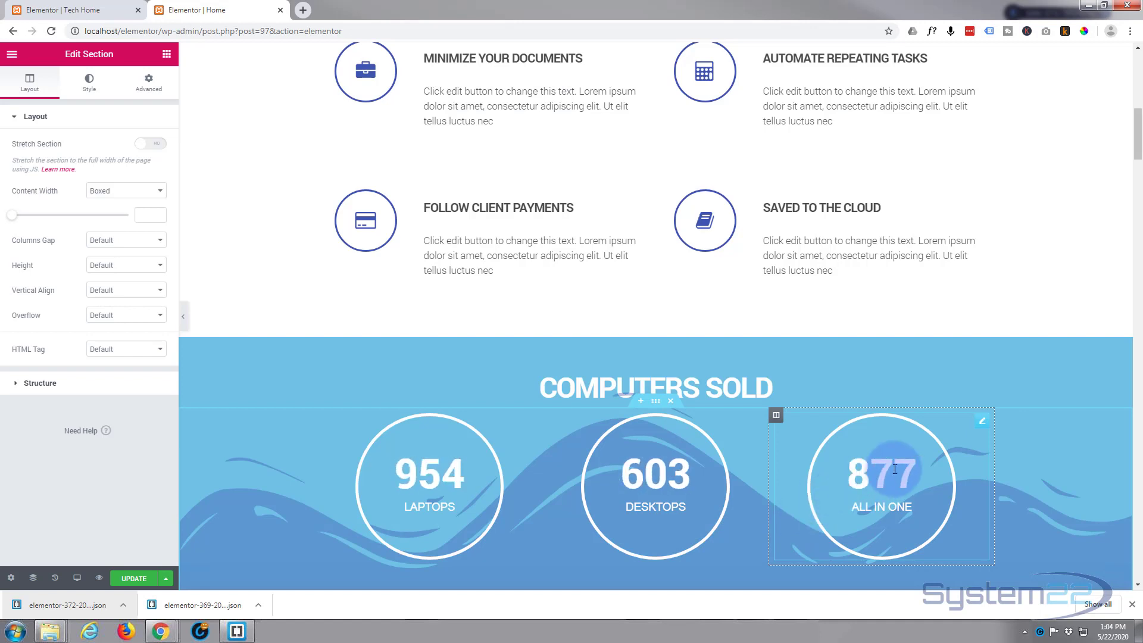
scroll(925, 311, down, 2)
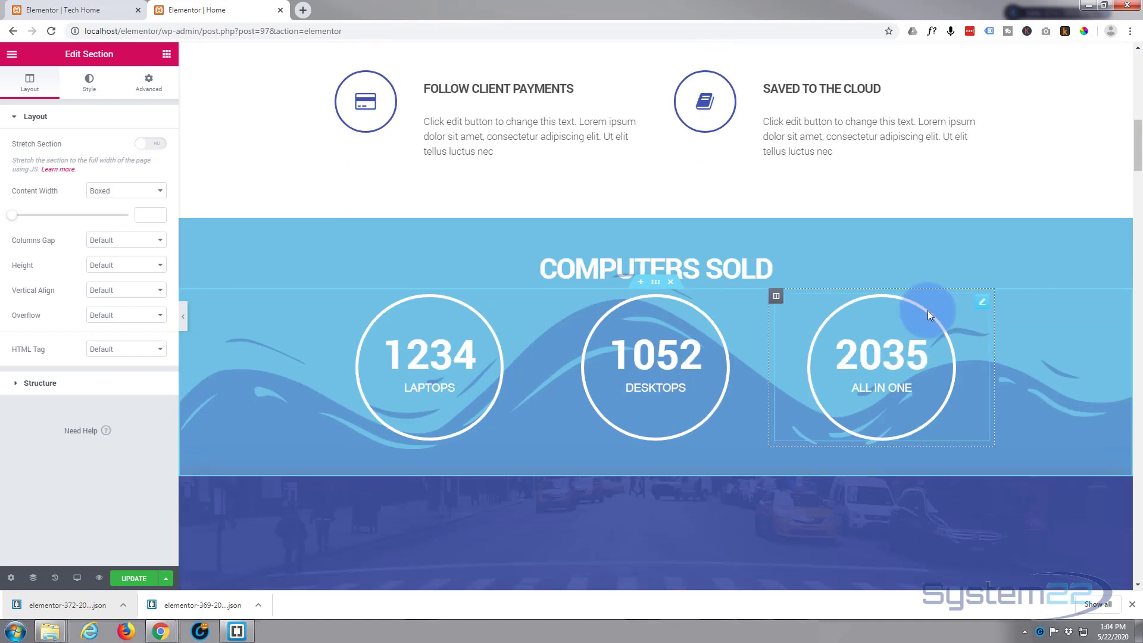
scroll(927, 309, up, 2)
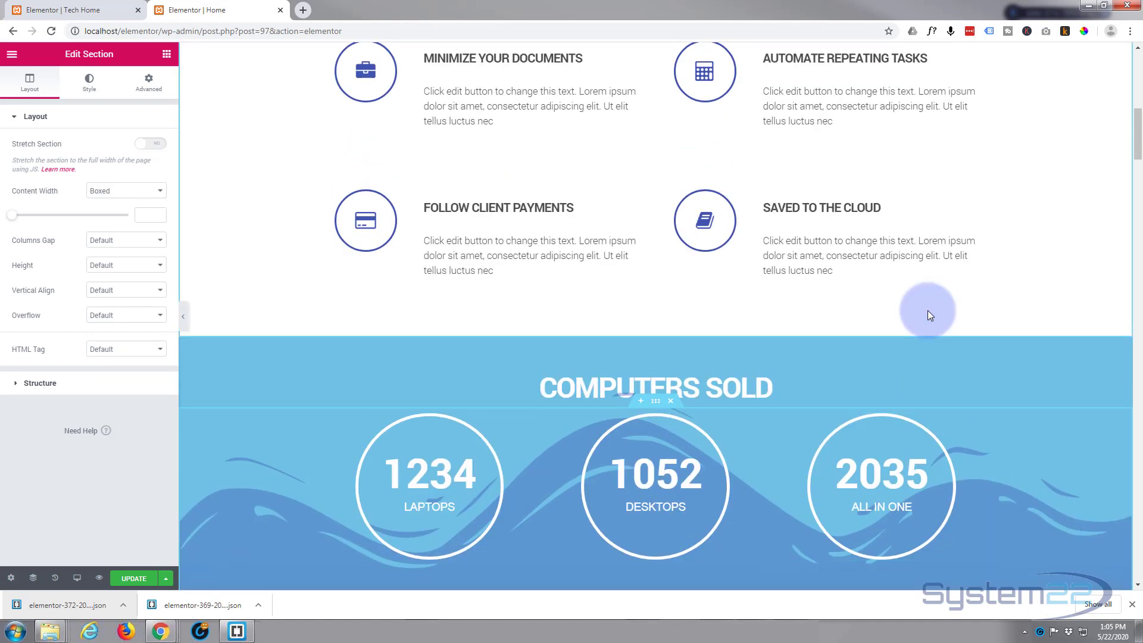
scroll(927, 309, down, 2)
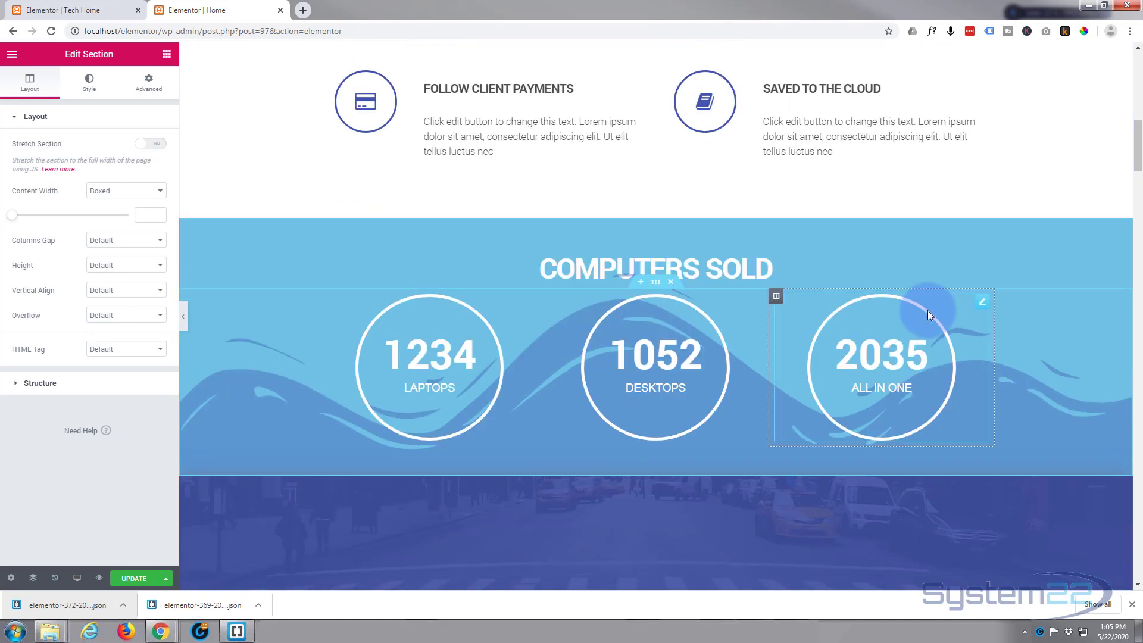
scroll(928, 310, up, 2)
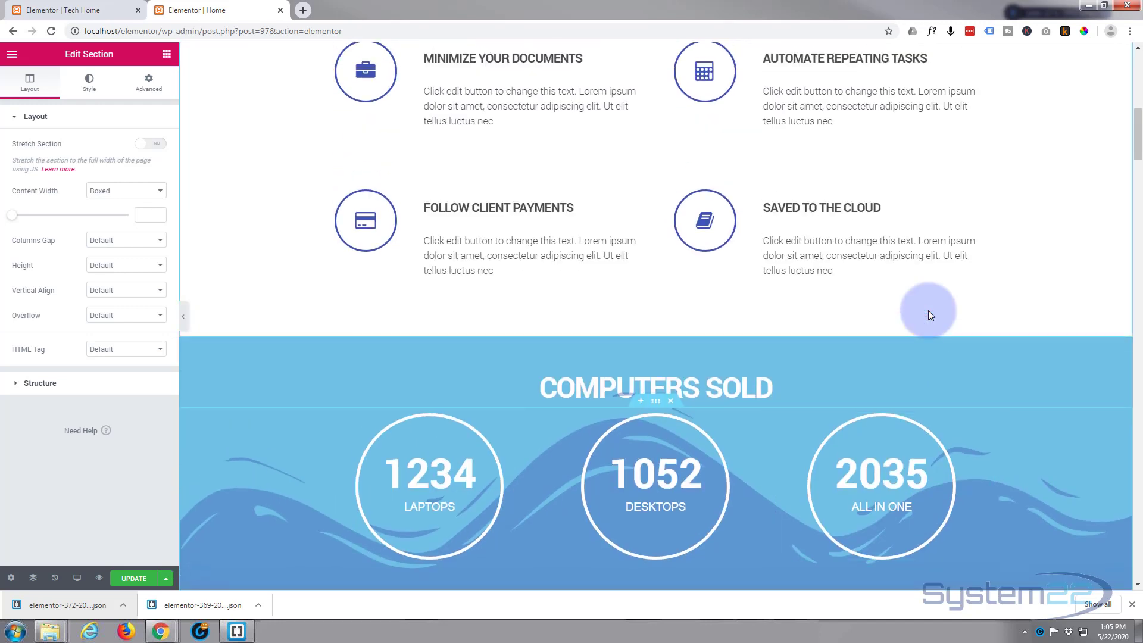
Preview the page in a new tab, view the counters, and reload to replay them
click(99, 581)
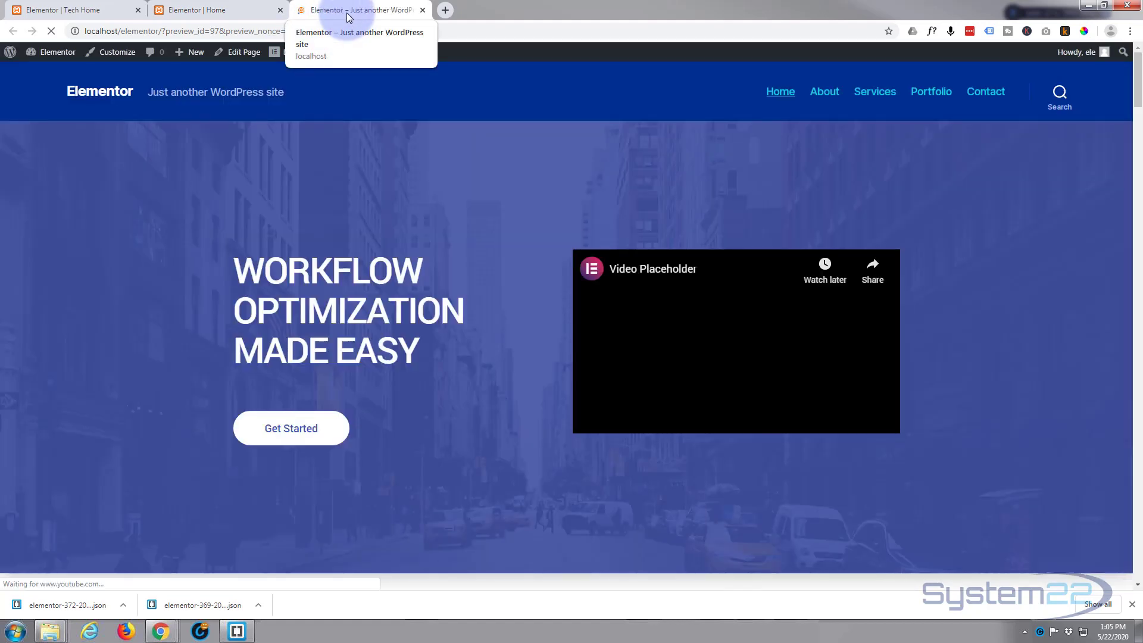
scroll(437, 251, down, 8)
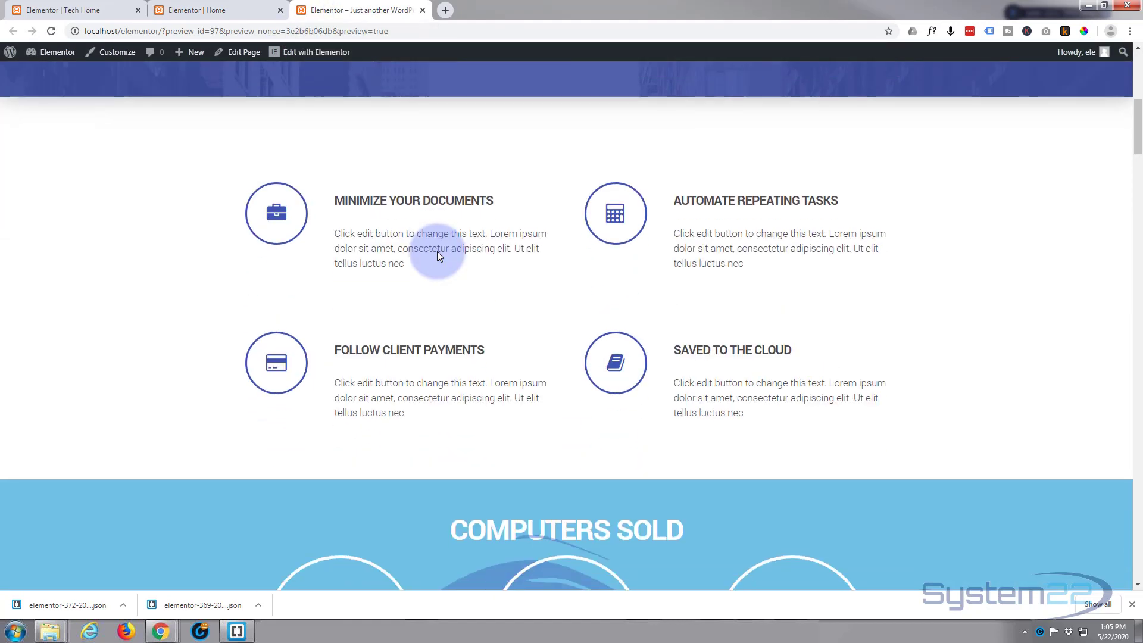
scroll(437, 251, down, 5)
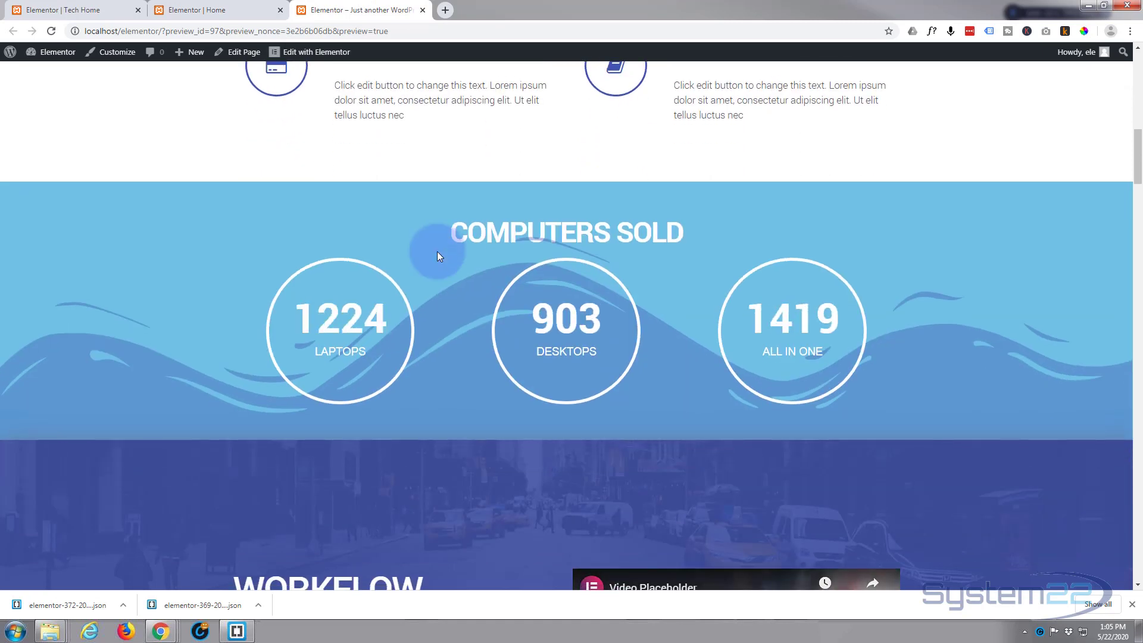
scroll(437, 251, down, 1)
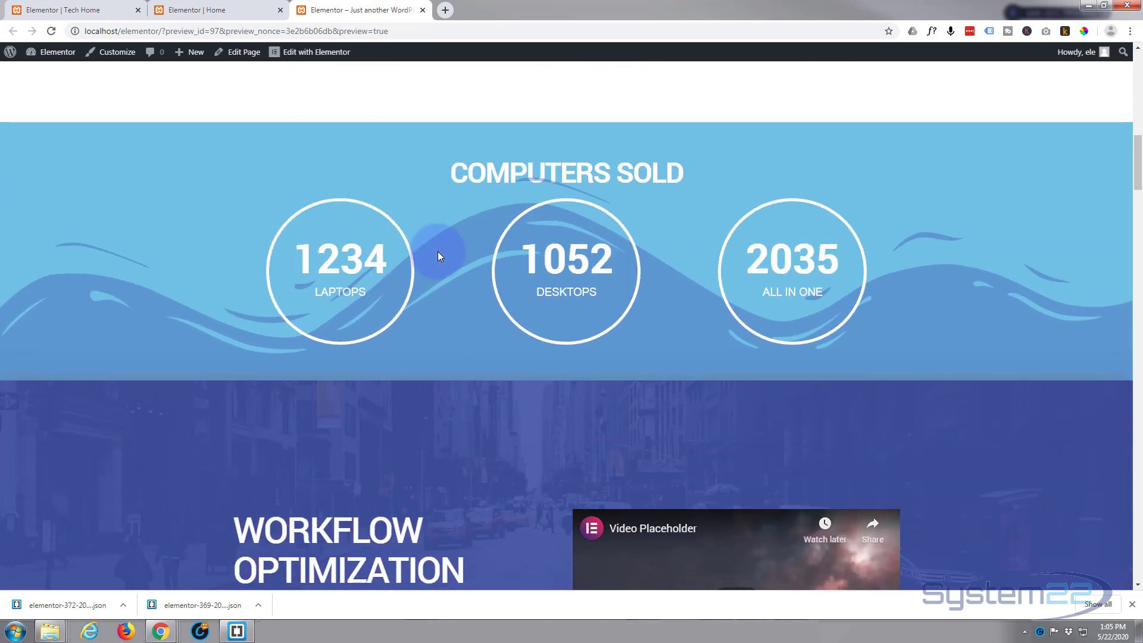
scroll(438, 256, up, 2)
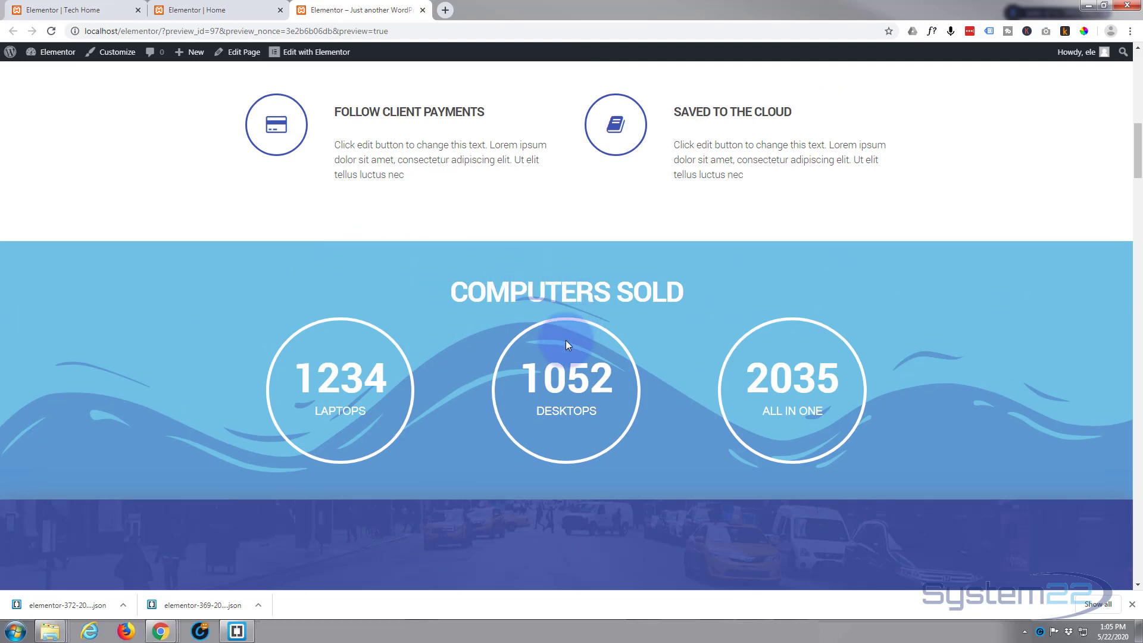
scroll(404, 319, down, 2)
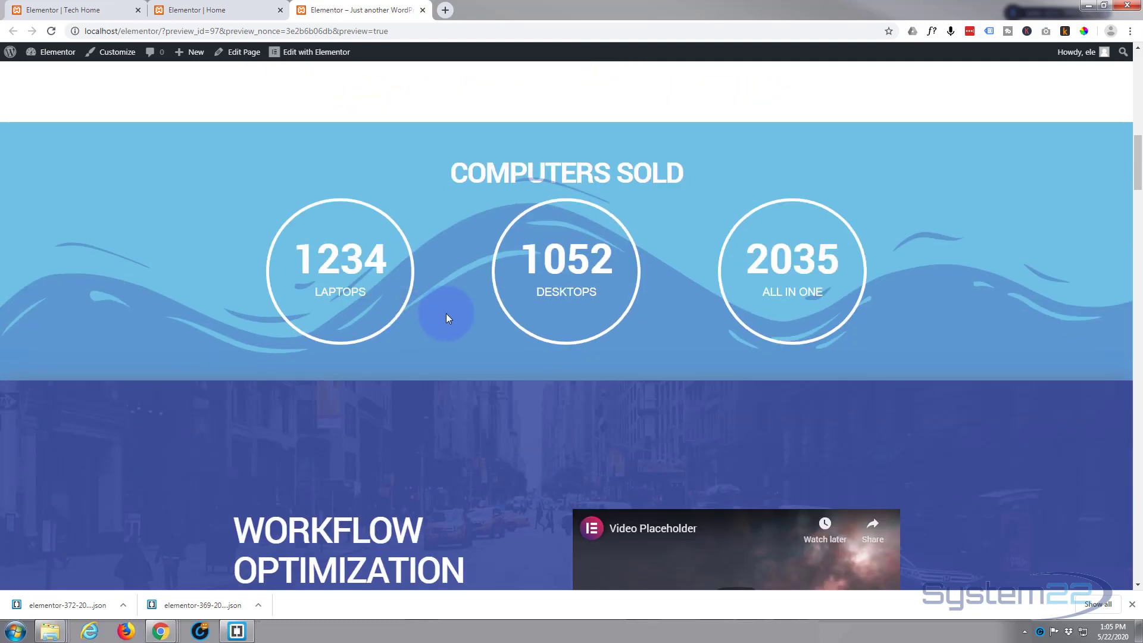
scroll(447, 315, up, 2)
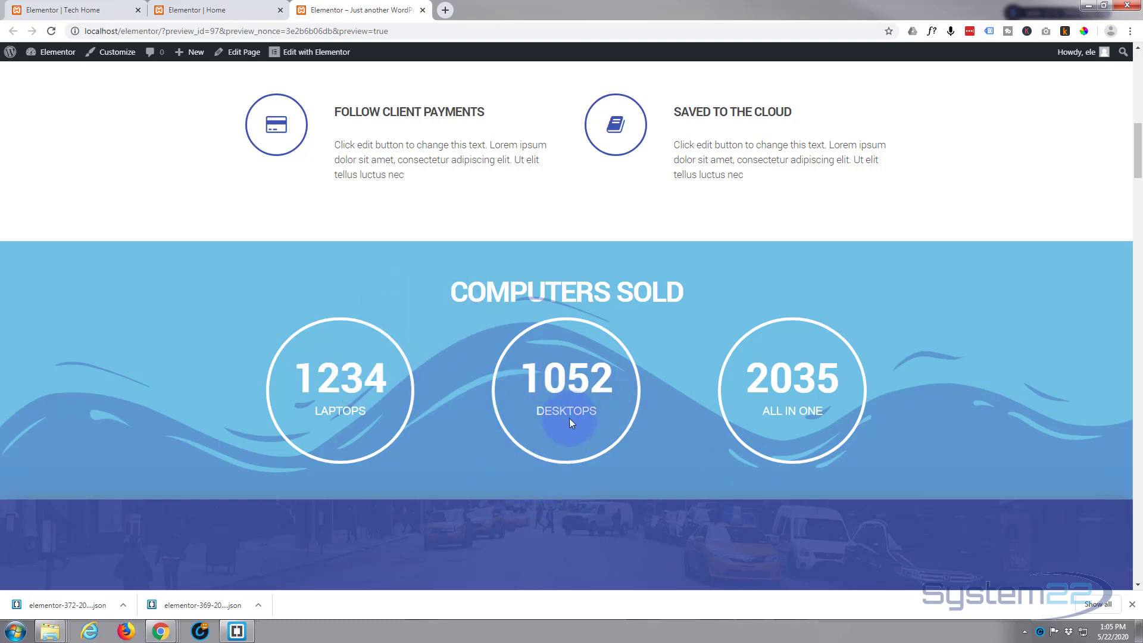
scroll(646, 152, up, 2)
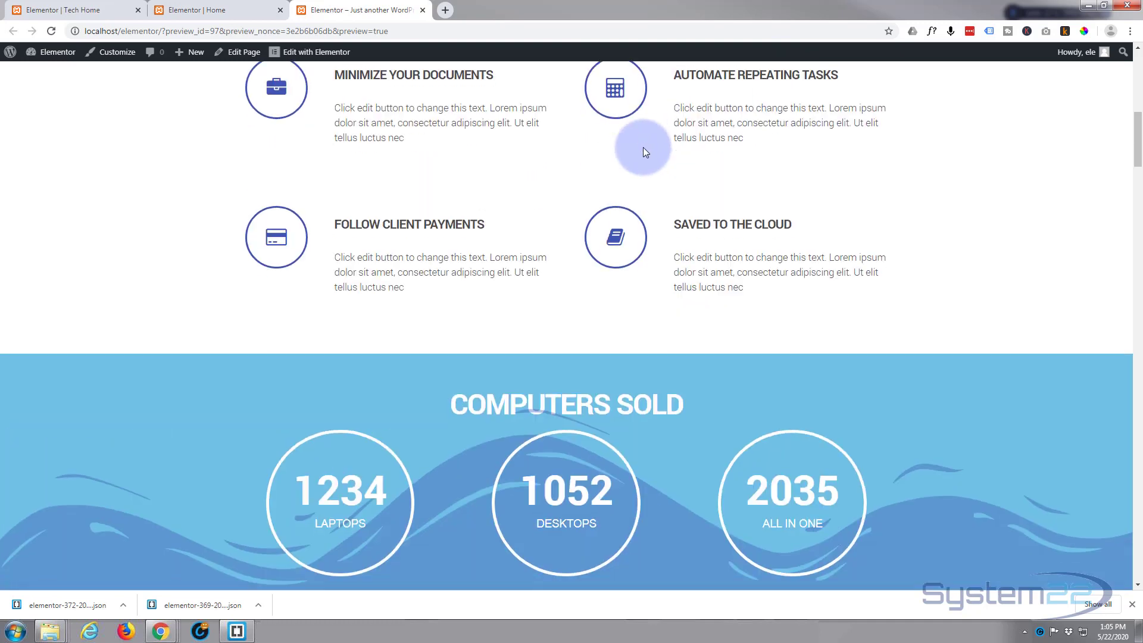
scroll(648, 179, down, 2)
scroll(649, 179, down, 1)
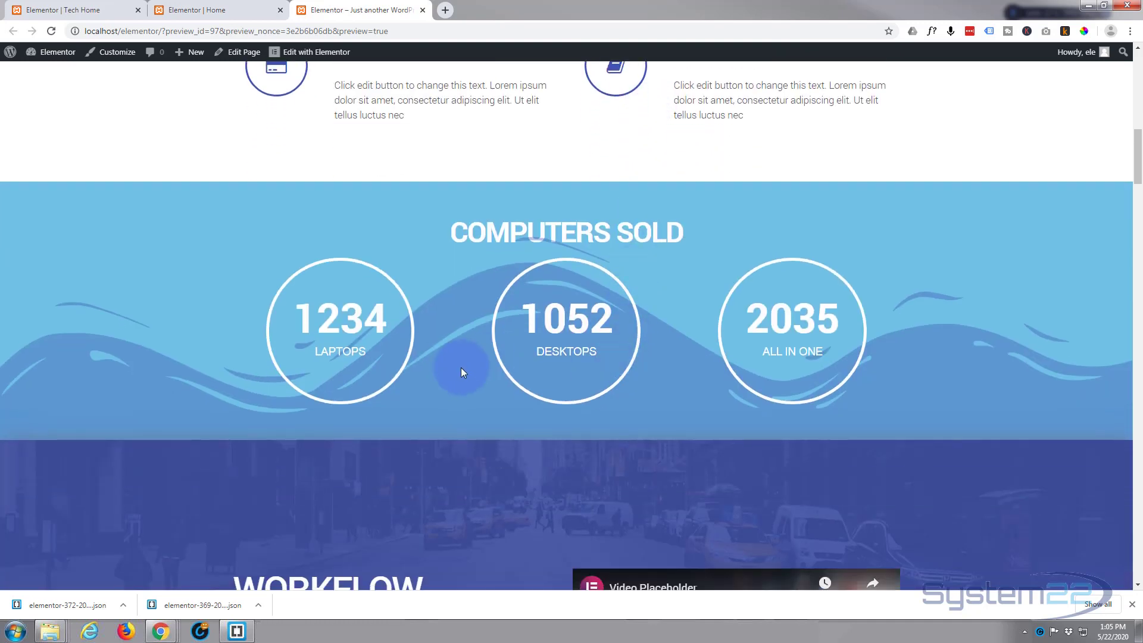
key(F5)
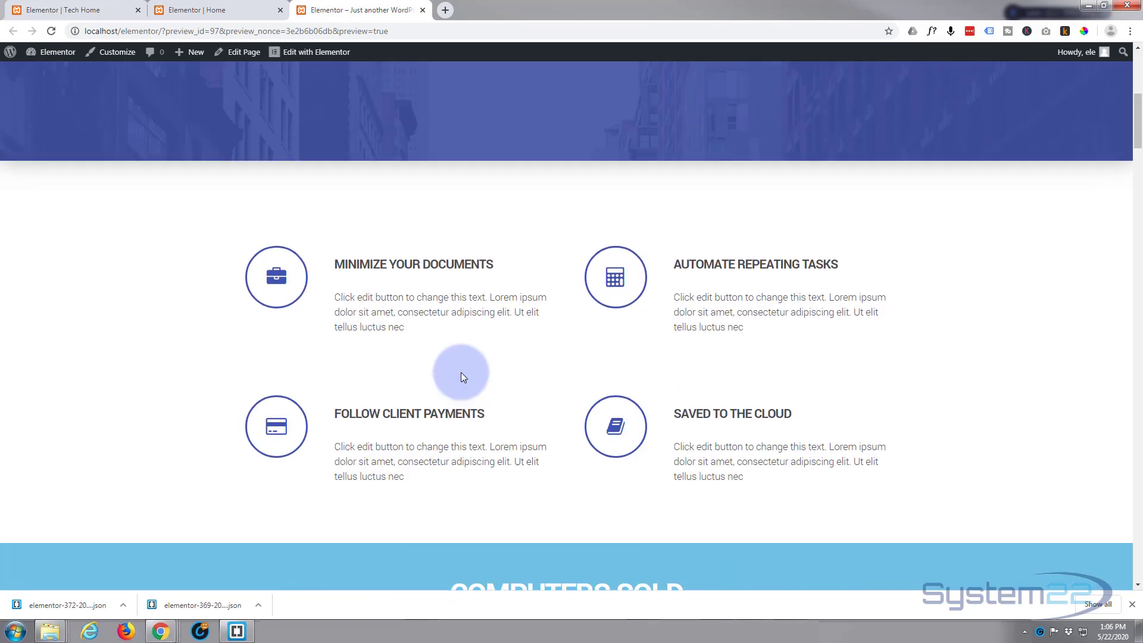
scroll(462, 375, up, 7)
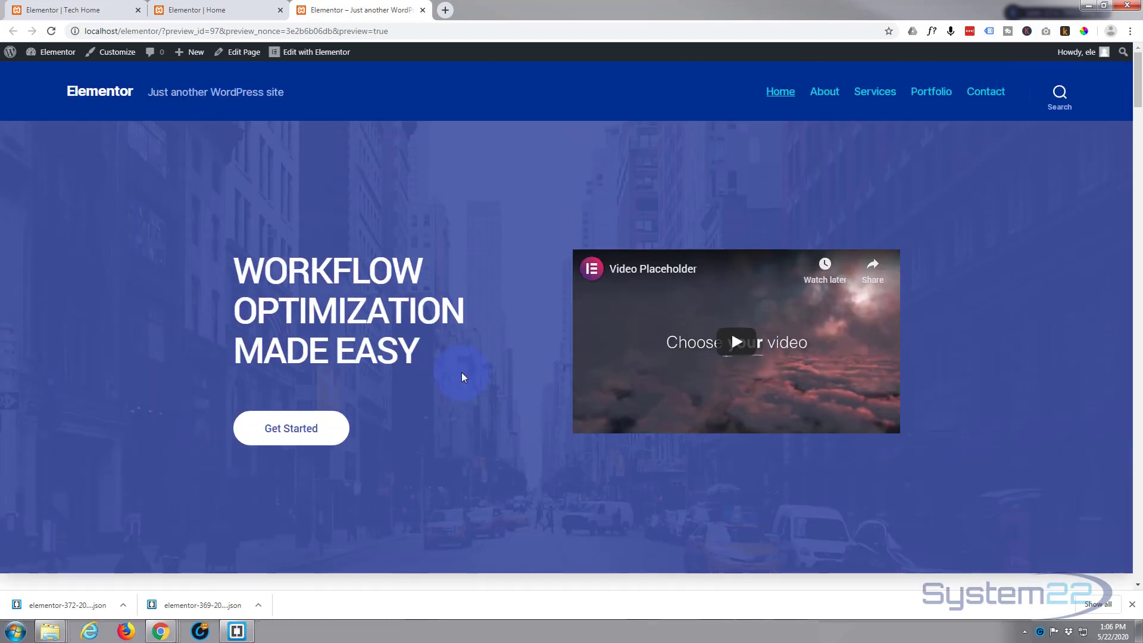